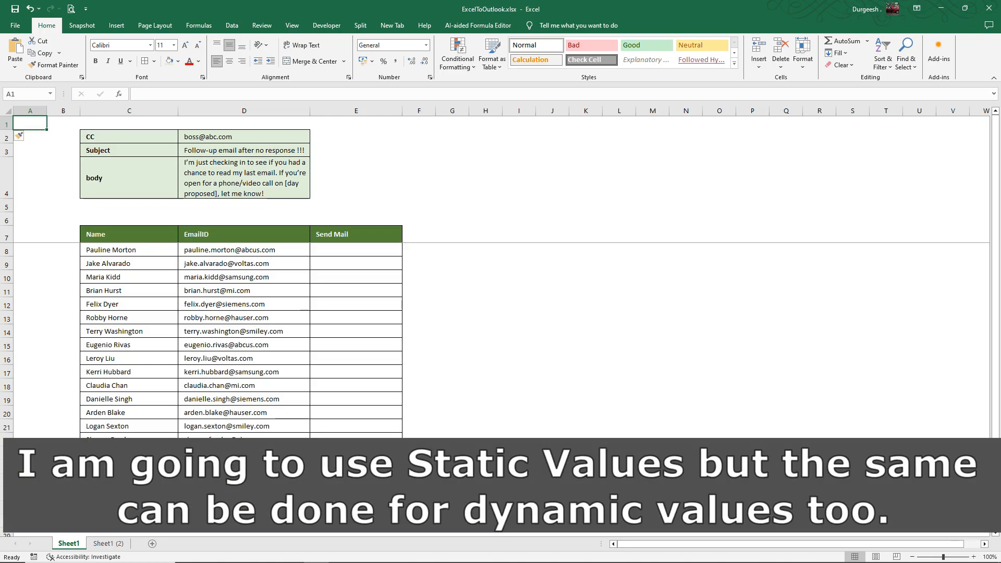
Select the recipient e-mail list and the CC/Subject/body block, then clear them.
left_click_drag(244, 250, 243, 508)
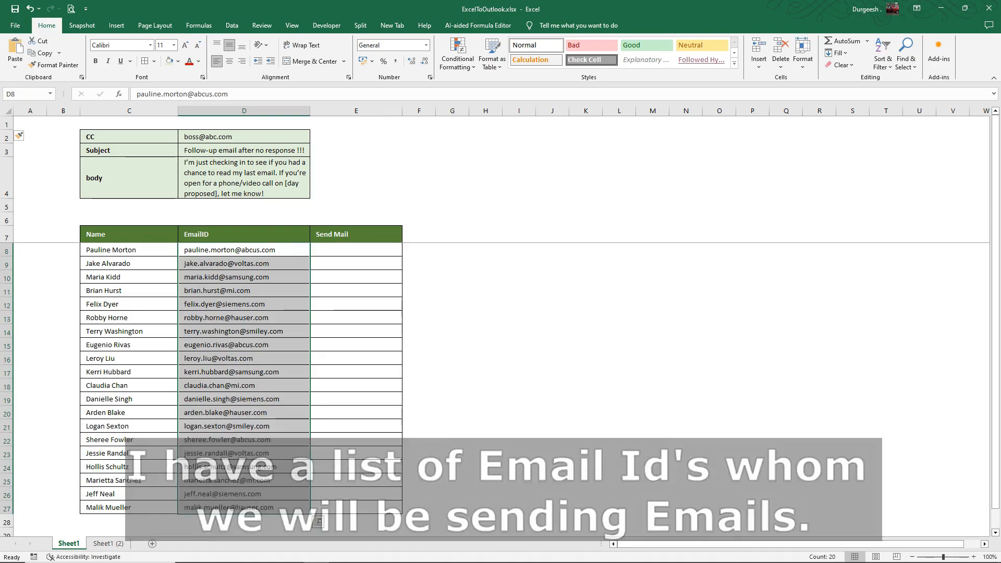
left_click(129, 137)
left_click_drag(129, 136, 244, 178)
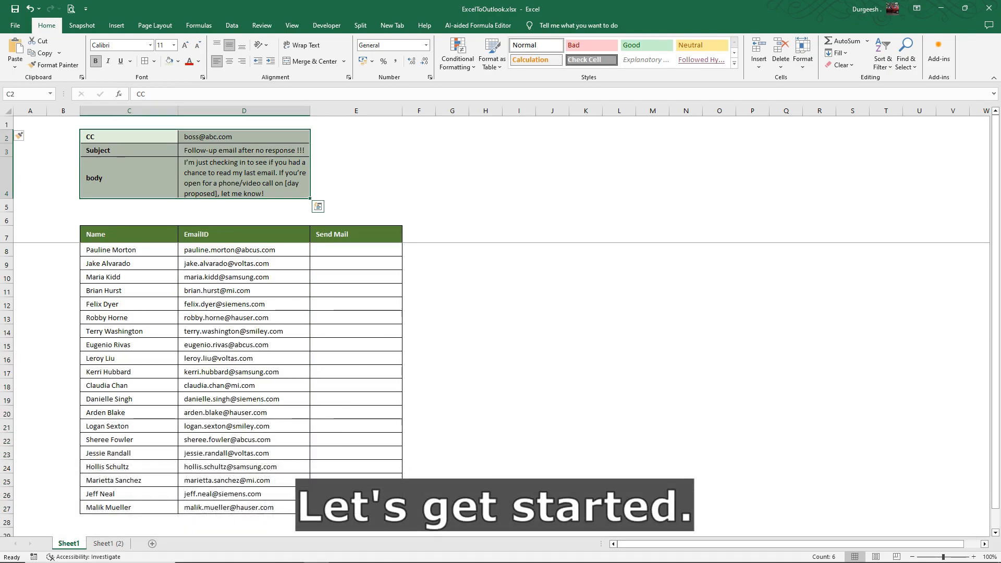
left_click(30, 123)
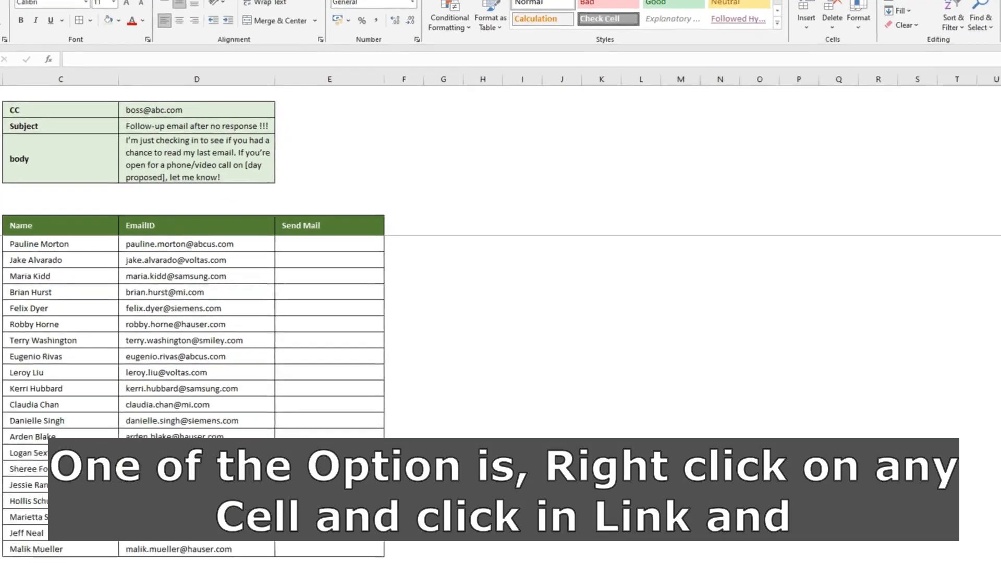
In F2, insert an e-mail address link to the first recipient and inspect its mailto: prefix.
right_click(420, 136)
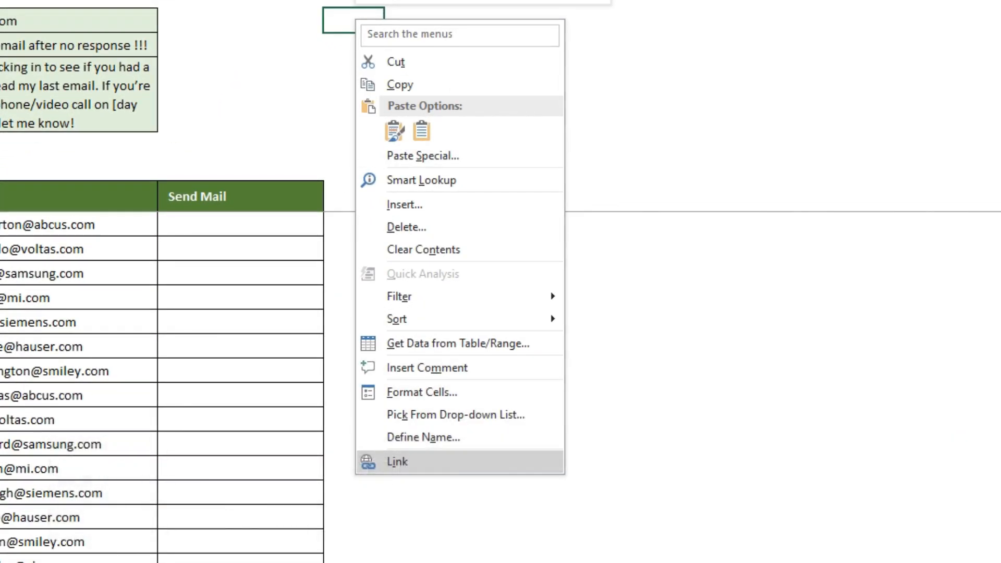
left_click(397, 462)
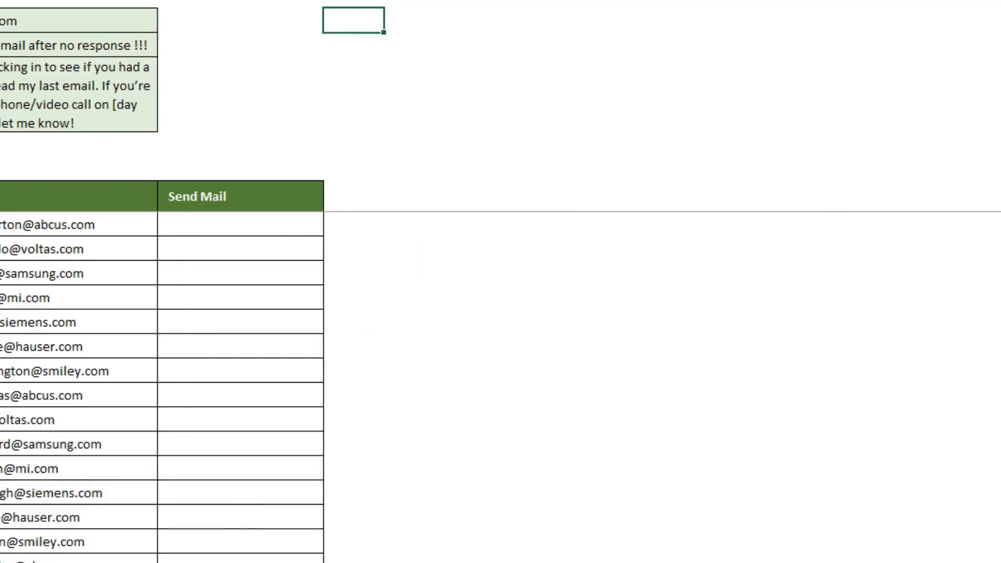
left_click_drag(406, 304, 425, 109)
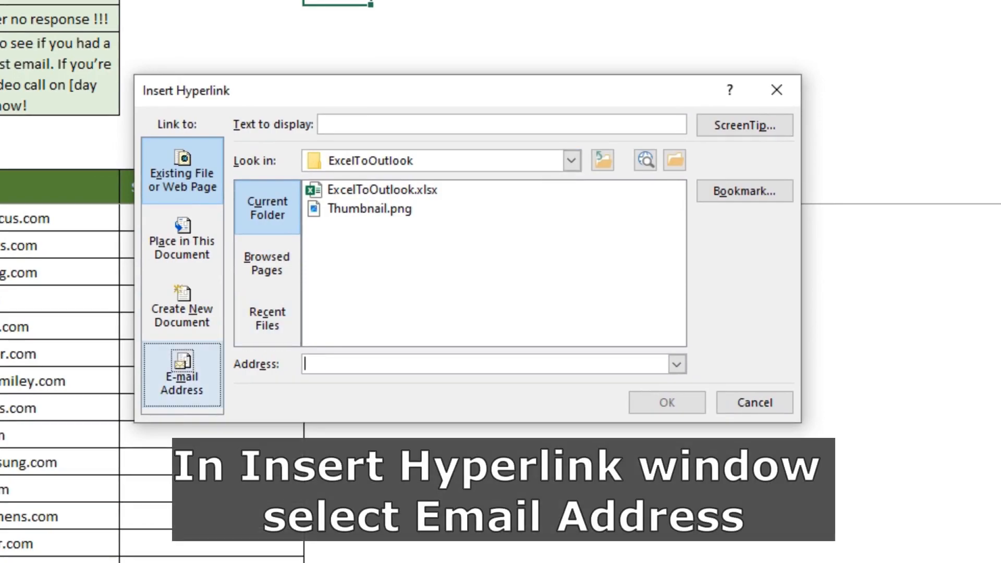
left_click(182, 374)
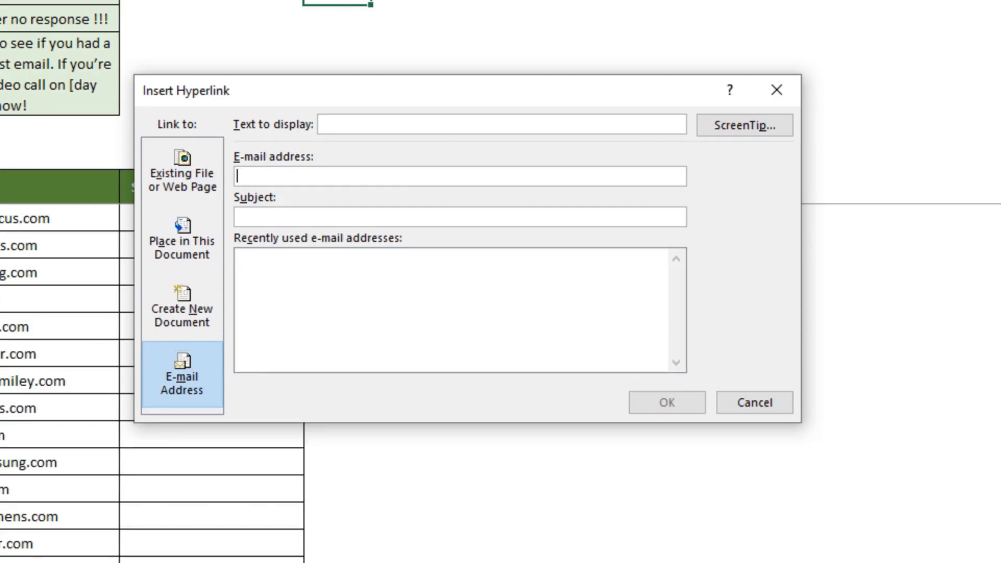
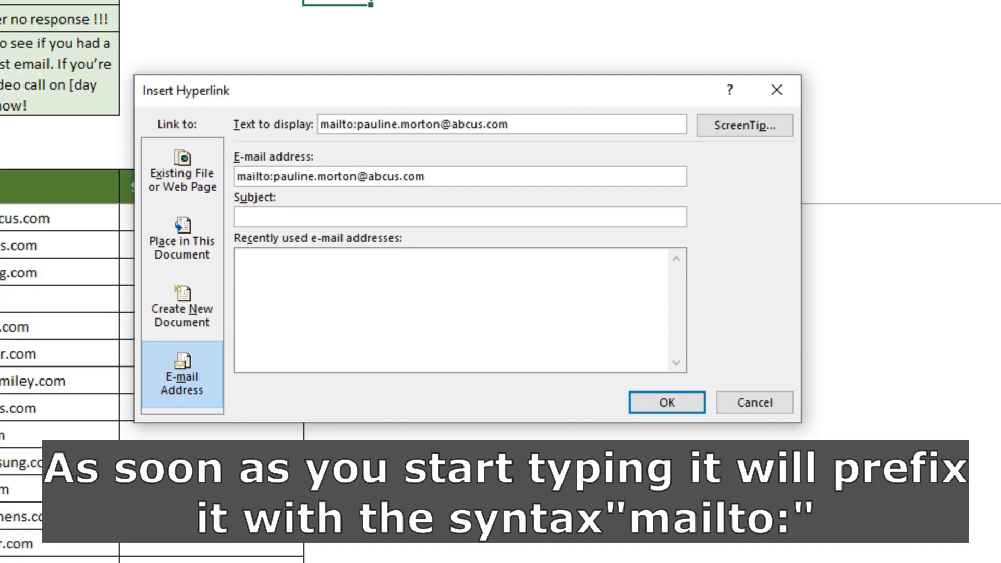
key("Home")
key("shift+Right")
key("shift+Right")
key("shift+Right")
key("shift+Right")
key("shift+Right")
key("shift+Right")
key("shift+Right")
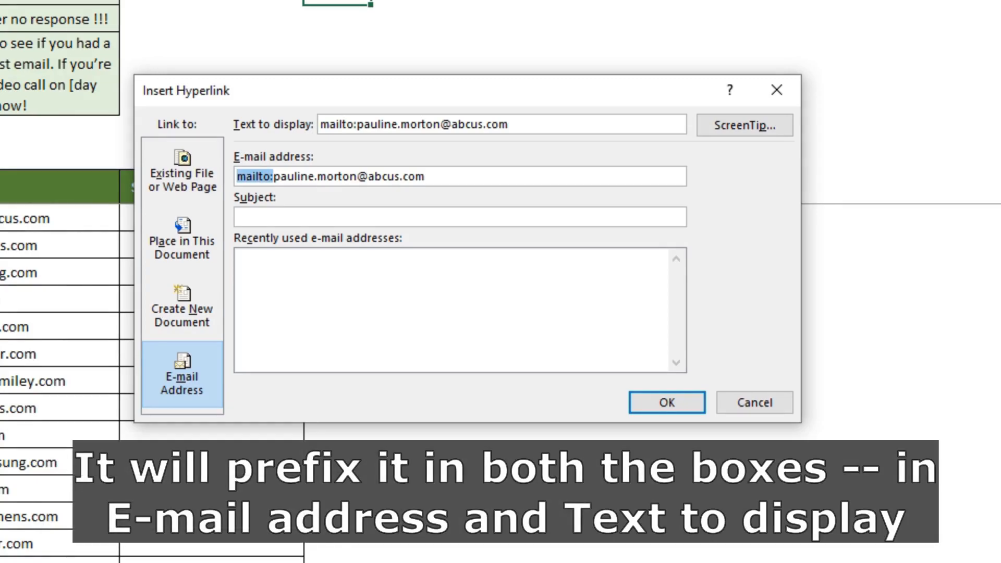
left_click_drag(354, 124, 319, 125)
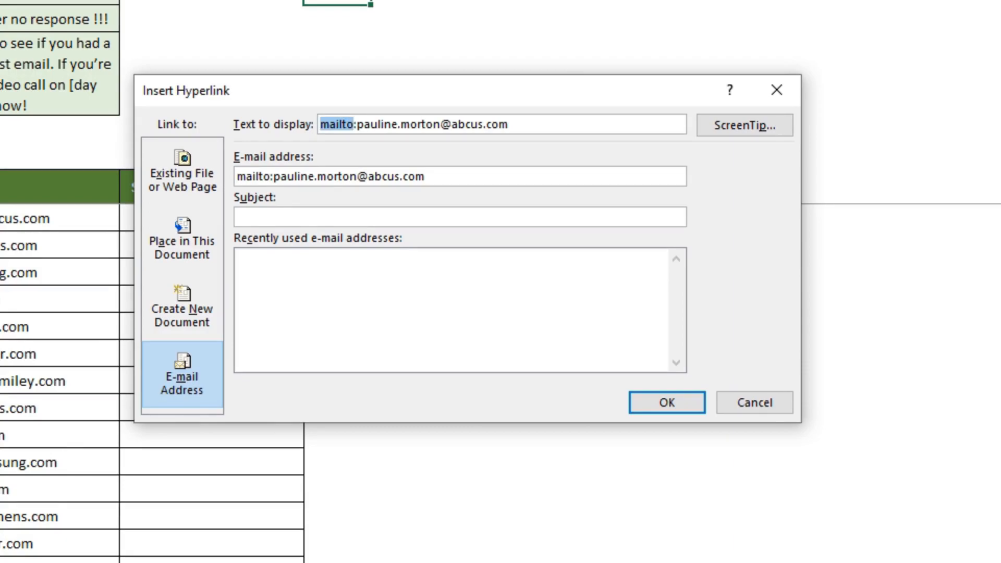
left_click(379, 124)
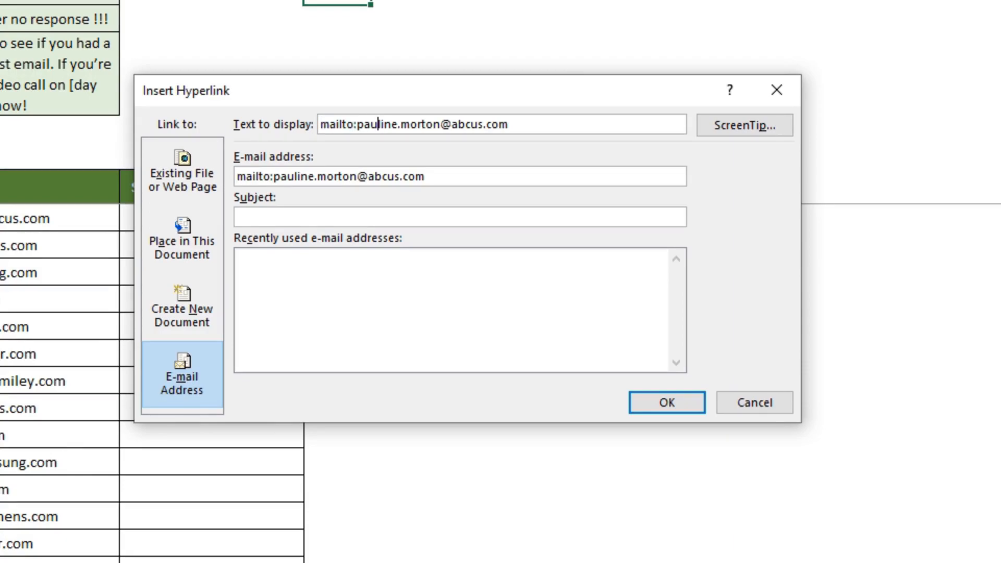
Add subject 'Follow Up Email', note the ?subject= suffix in the display text, then cancel.
left_click(239, 216)
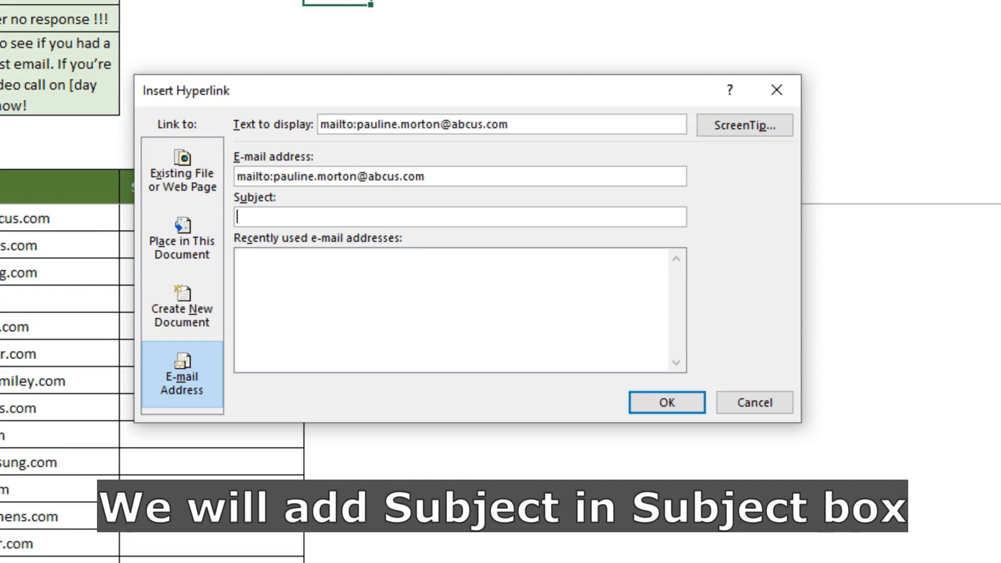
type("F")
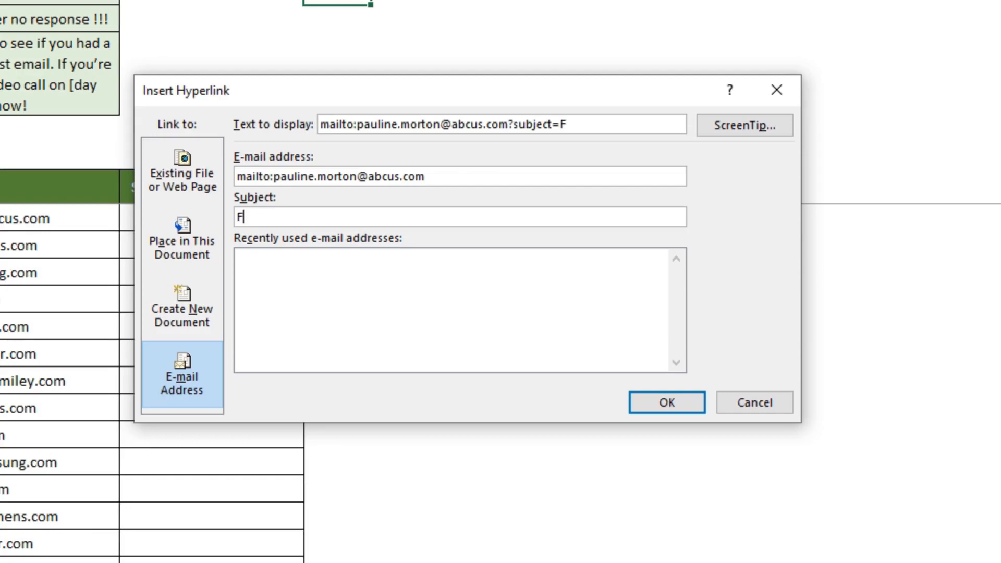
type("ollow ")
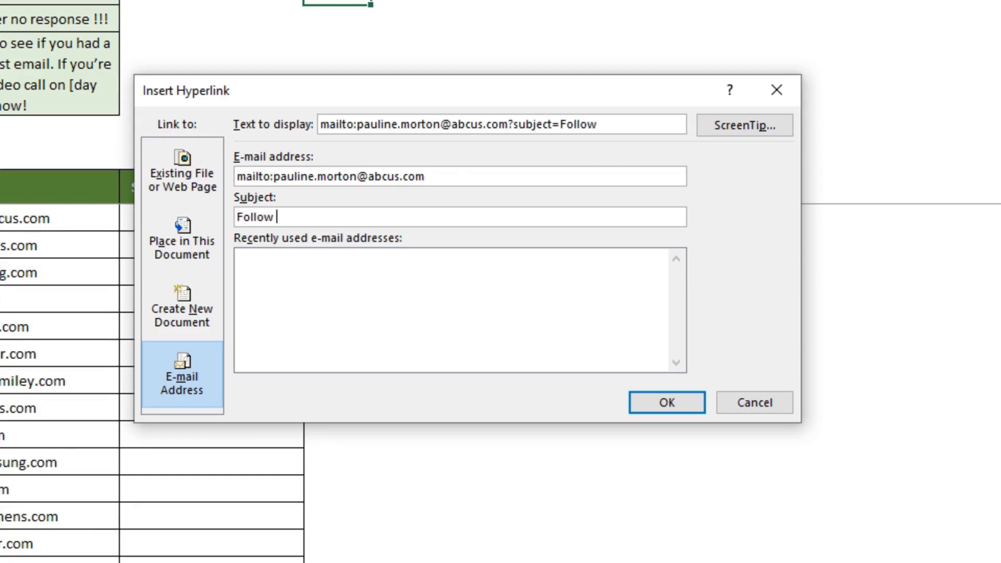
type("Up Email")
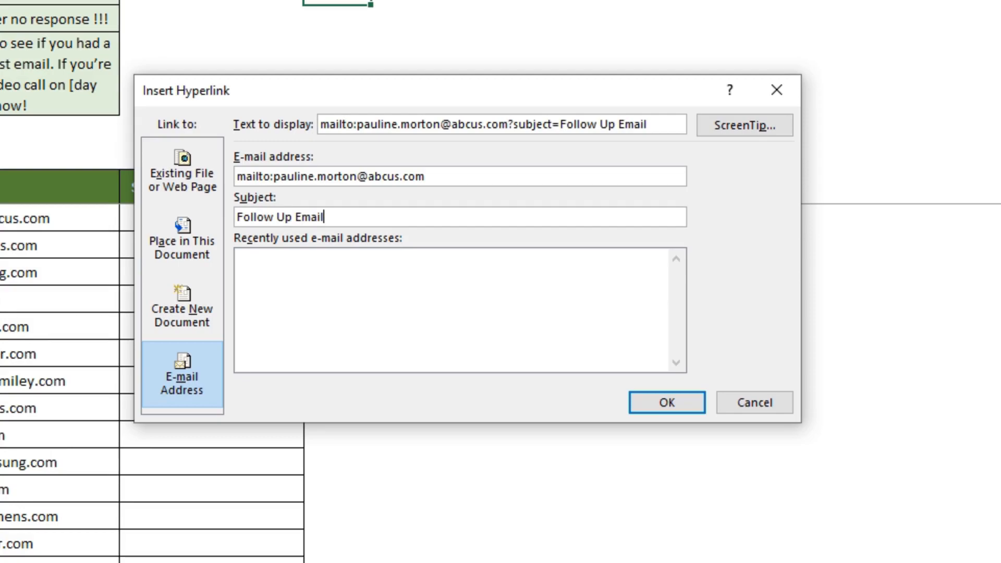
left_click_drag(508, 124, 560, 124)
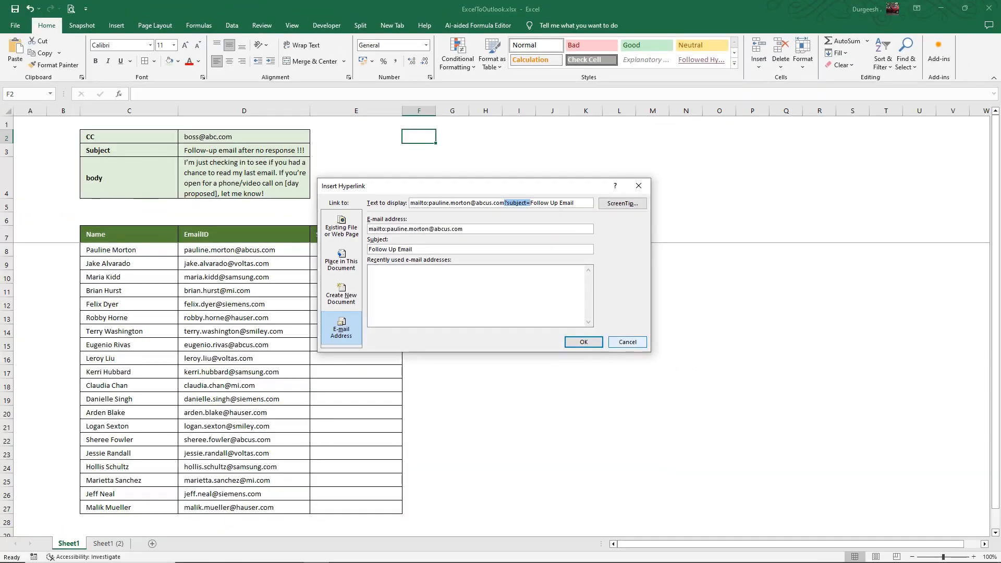
left_click(755, 402)
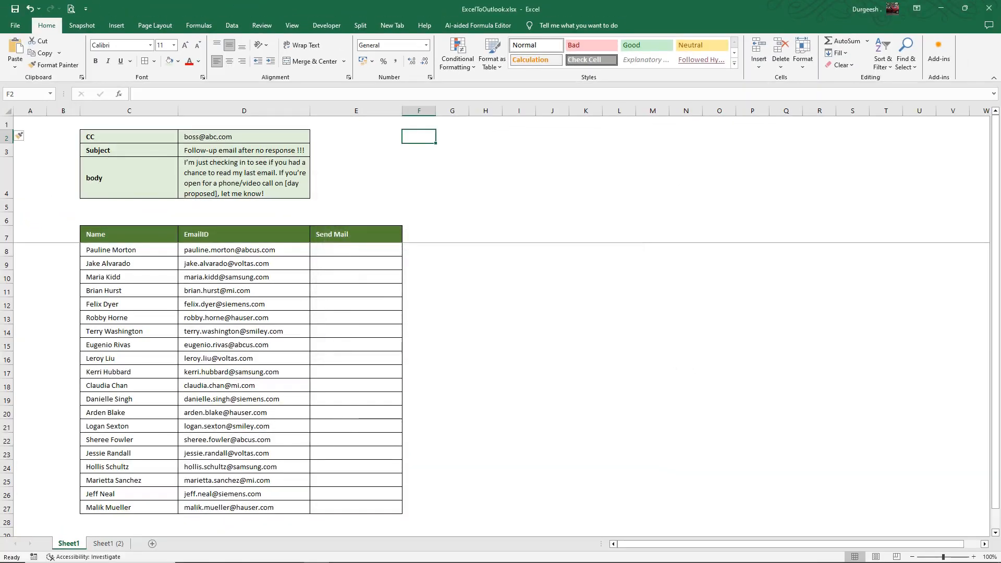
Enter =HYPERLINK("mailto:"&D8,"Send Email") in cell E8.
left_click(356, 249)
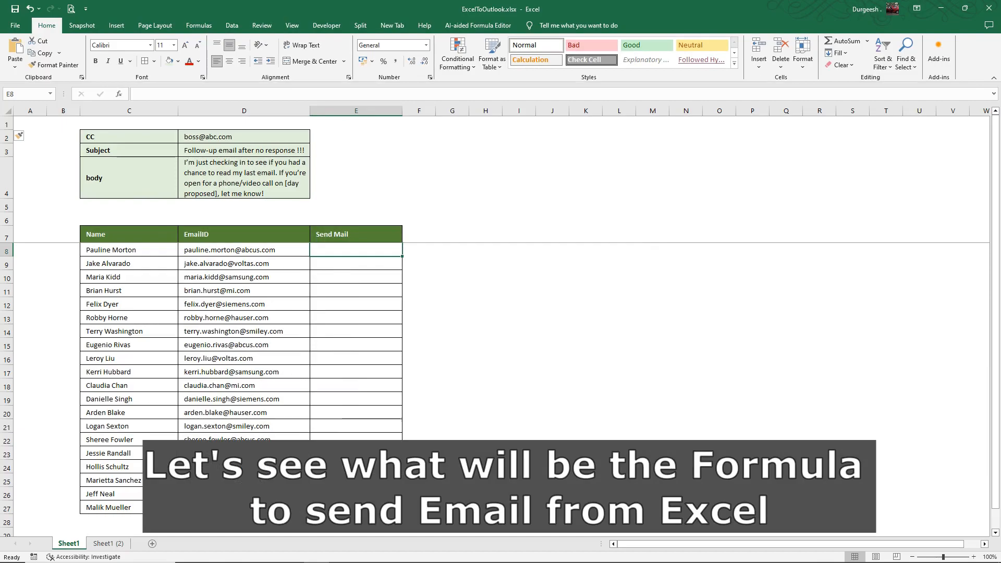
type("=")
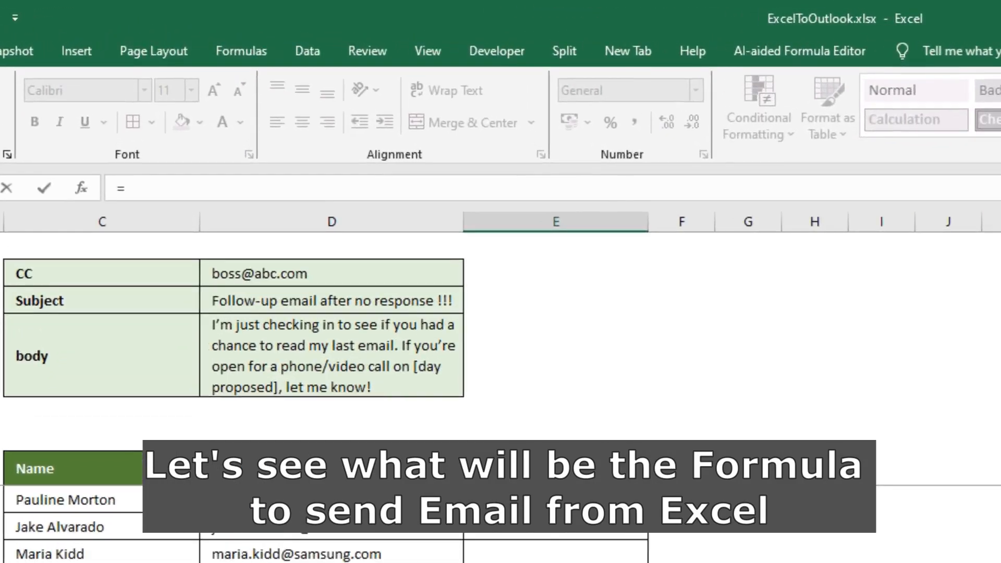
type("hy")
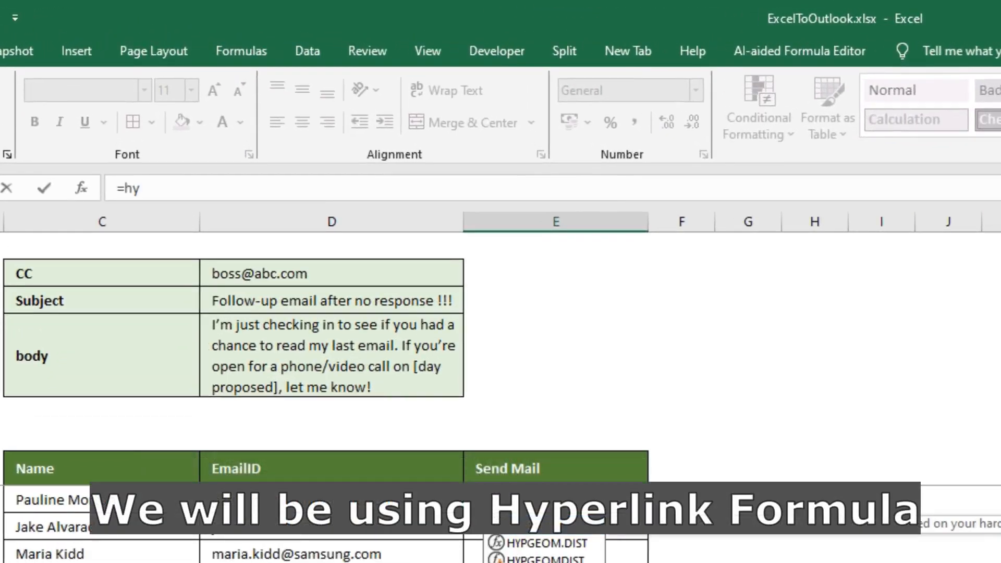
key("Tab")
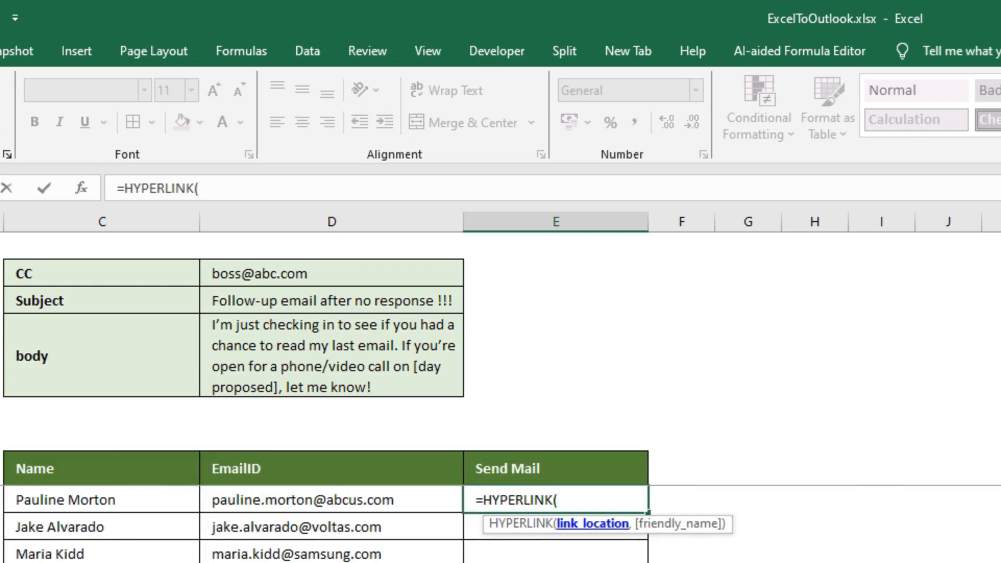
type("\"")
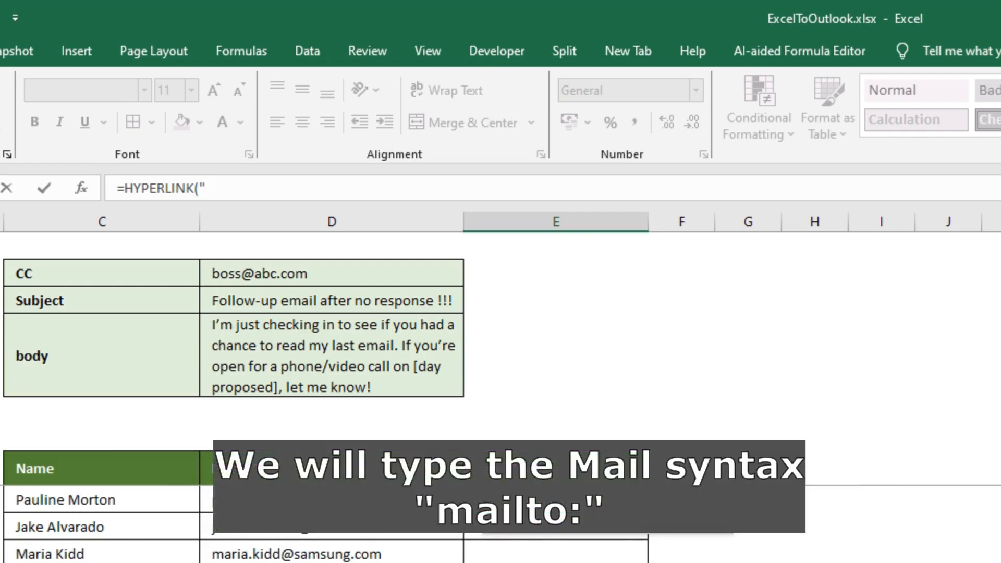
type("mailto")
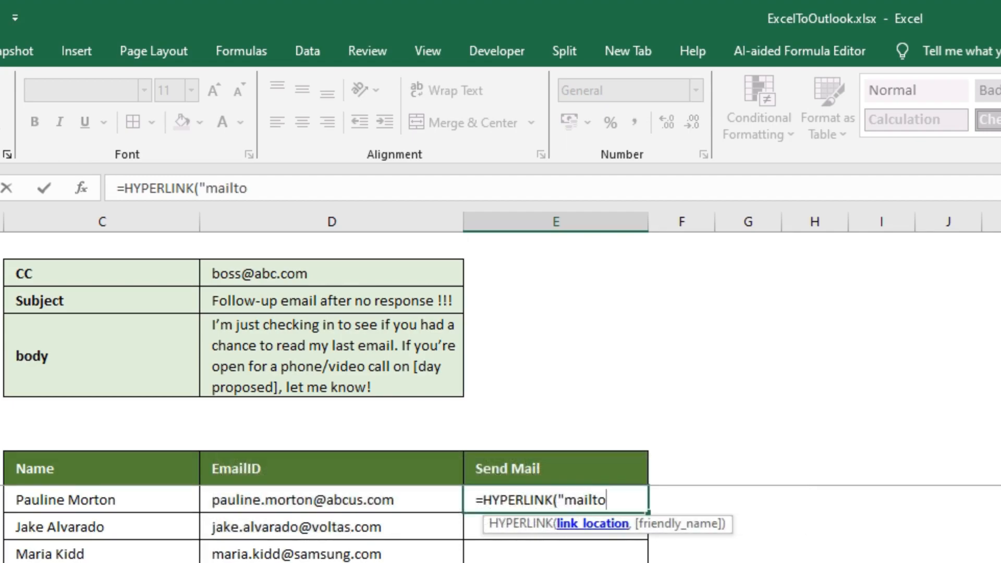
type(":\"")
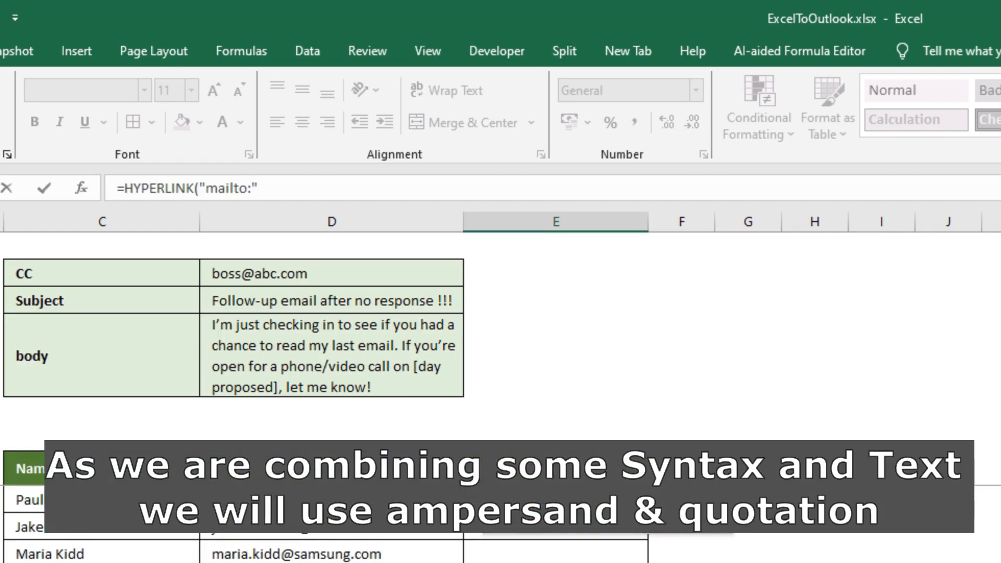
type("&")
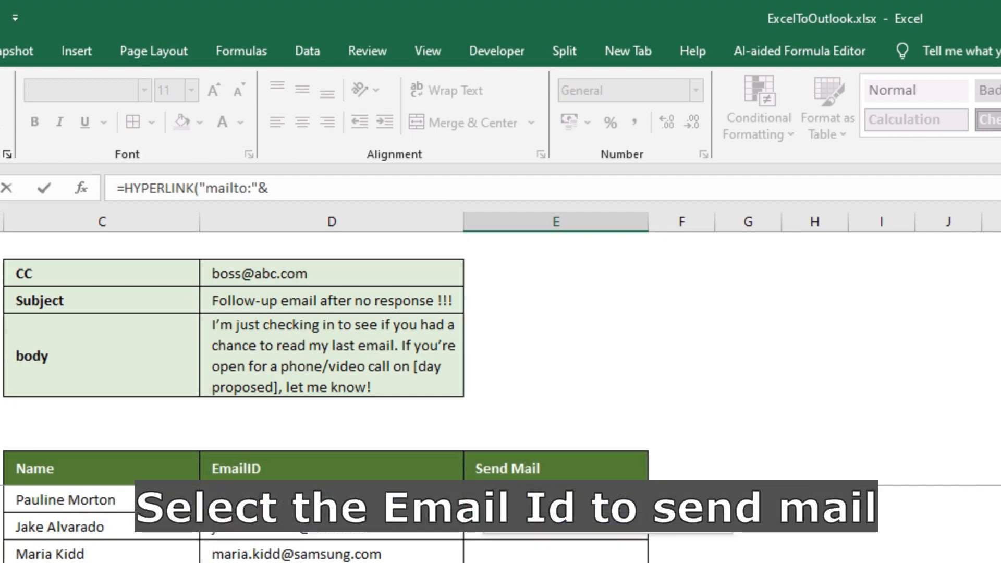
left_click(331, 500)
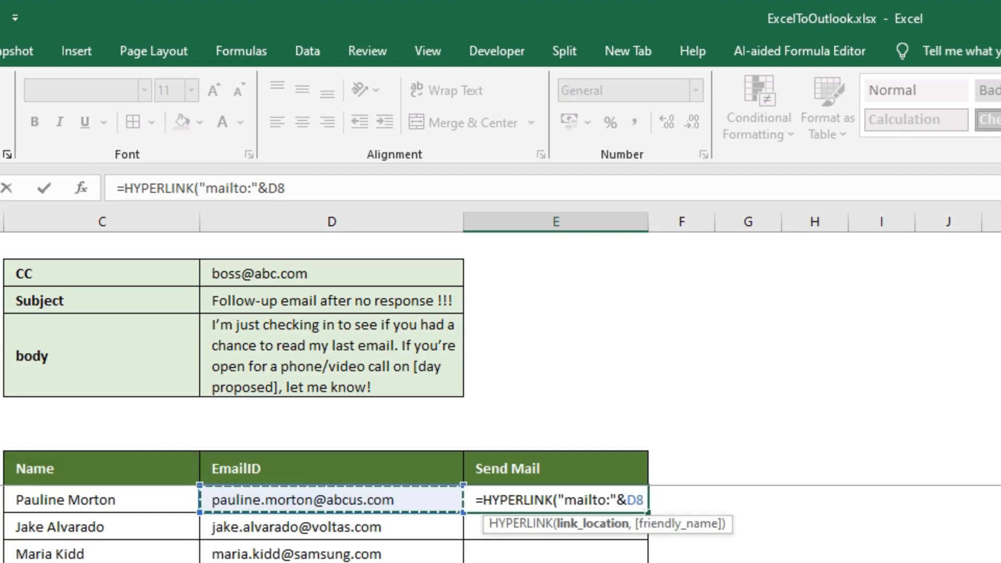
type(",")
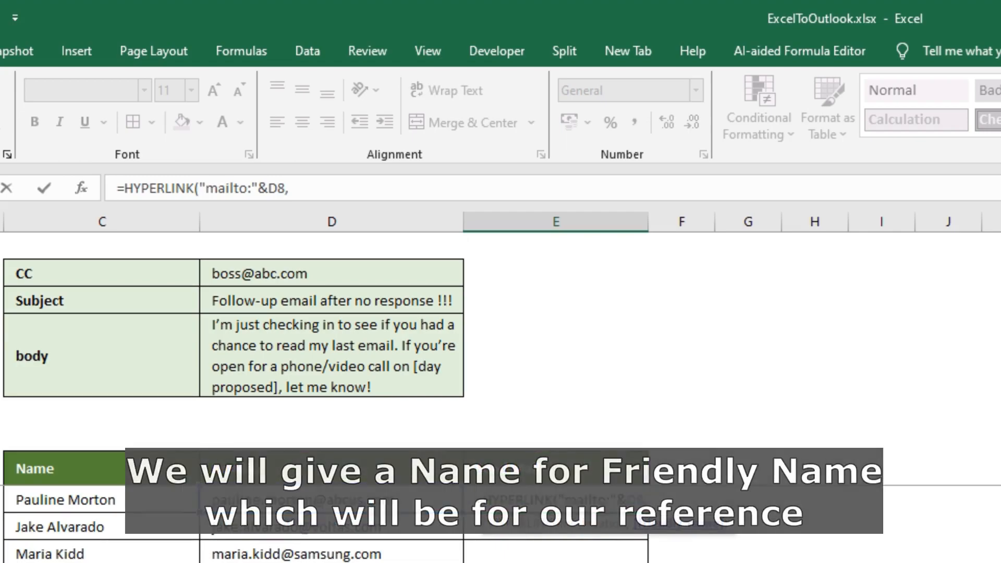
type("\"Send Email")
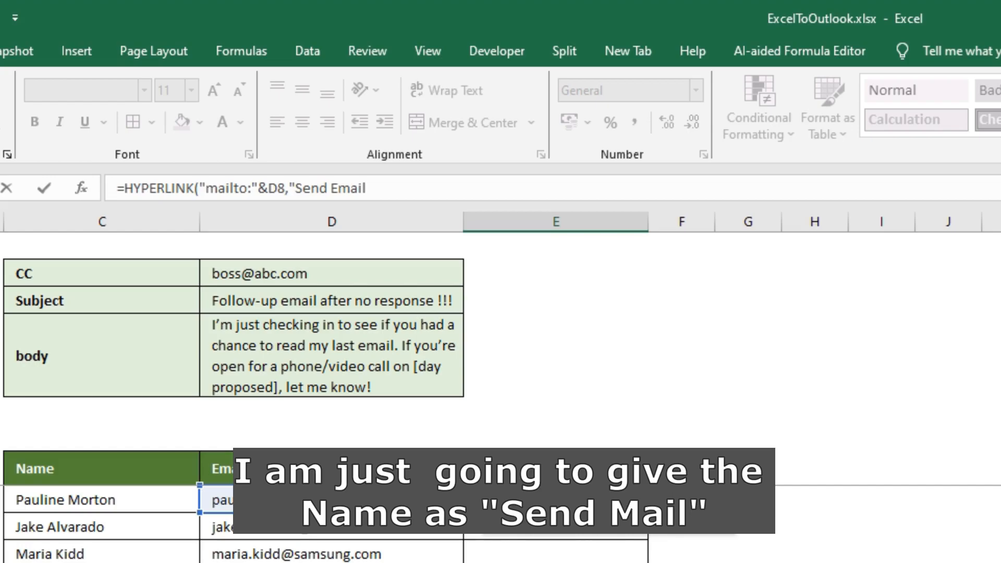
type("\")")
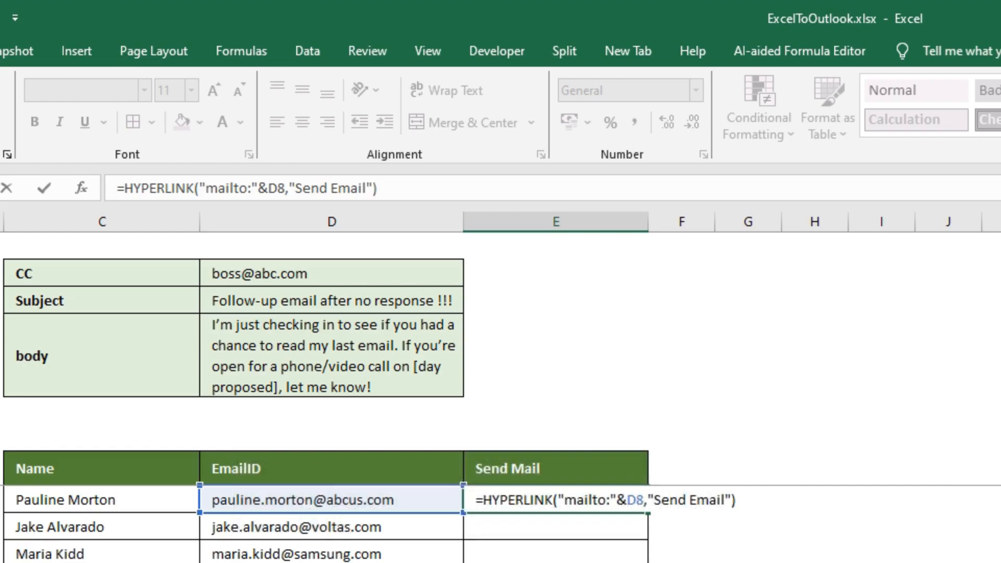
key("Return")
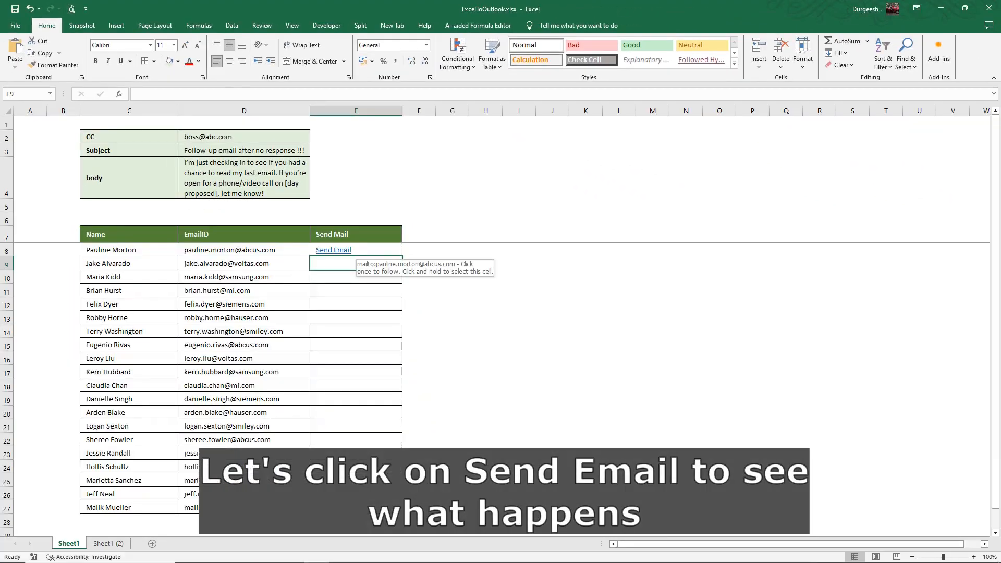
left_click(336, 250)
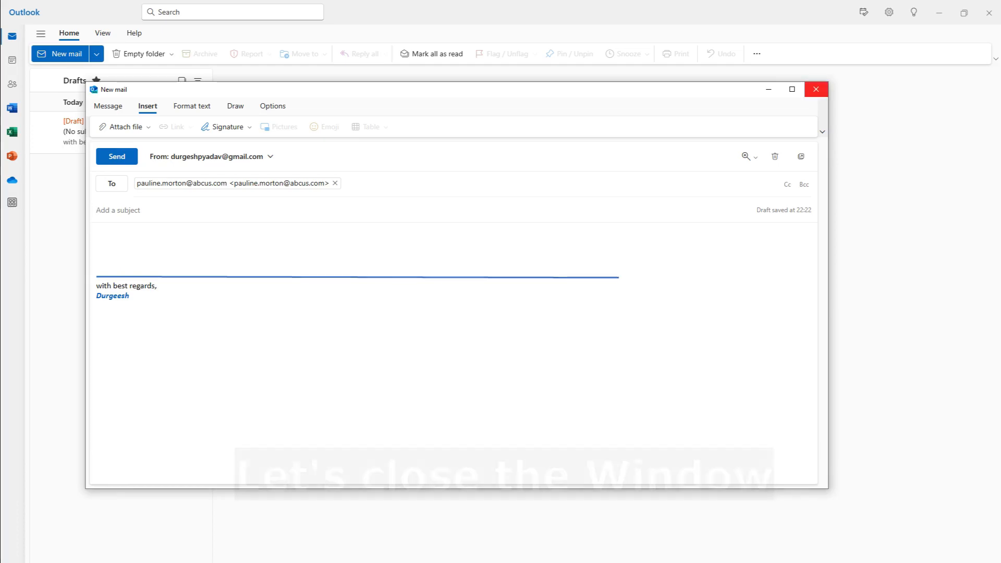
left_click(816, 89)
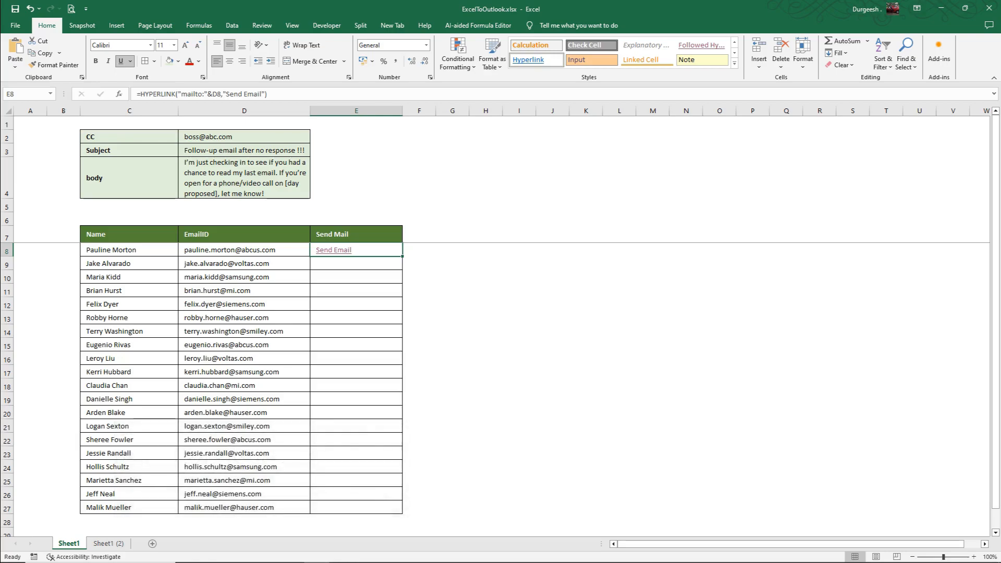
Append &"?subject="&D3 to the E8 formula so the subject comes from D3.
key("Left")
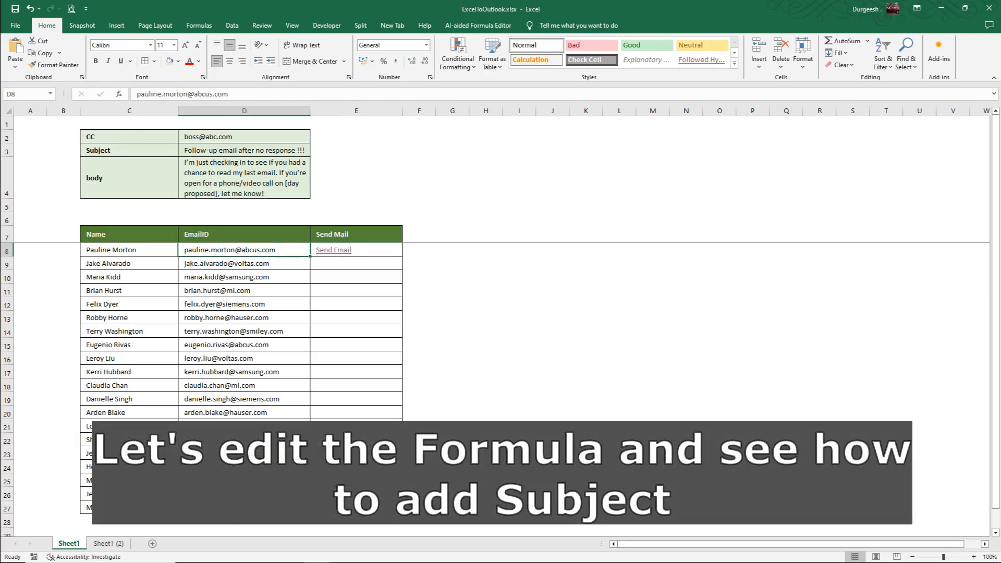
key("Right")
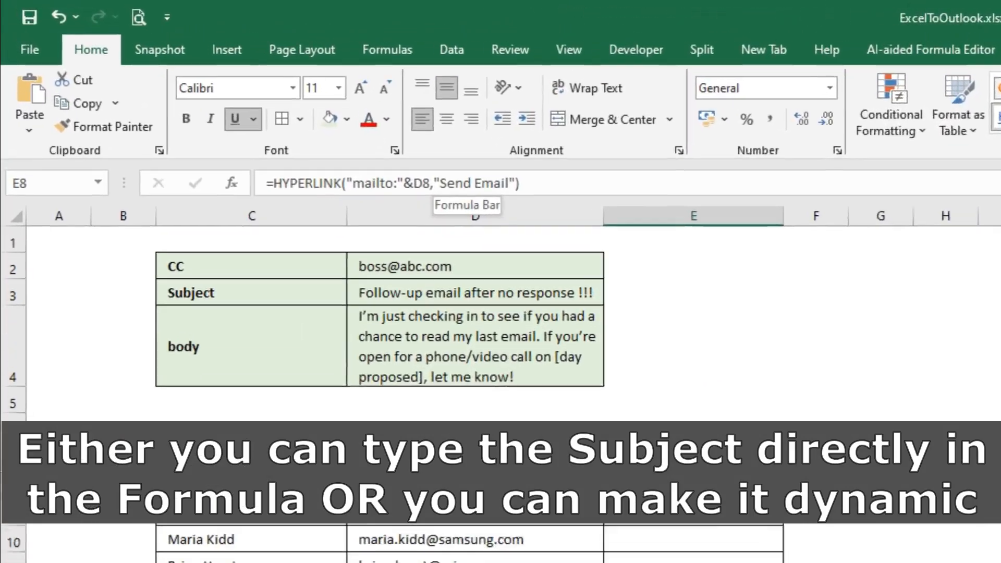
left_click(255, 109)
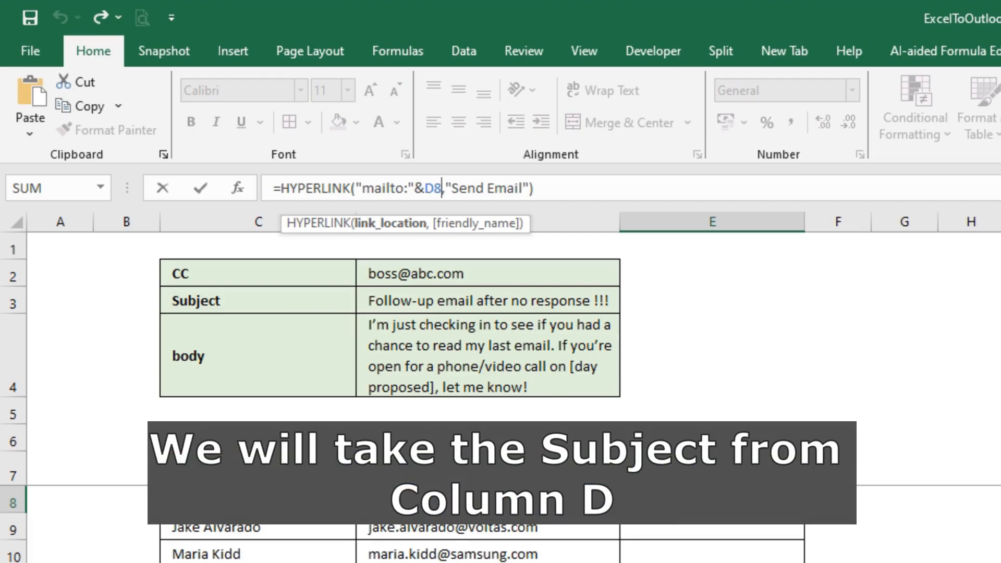
type("&")
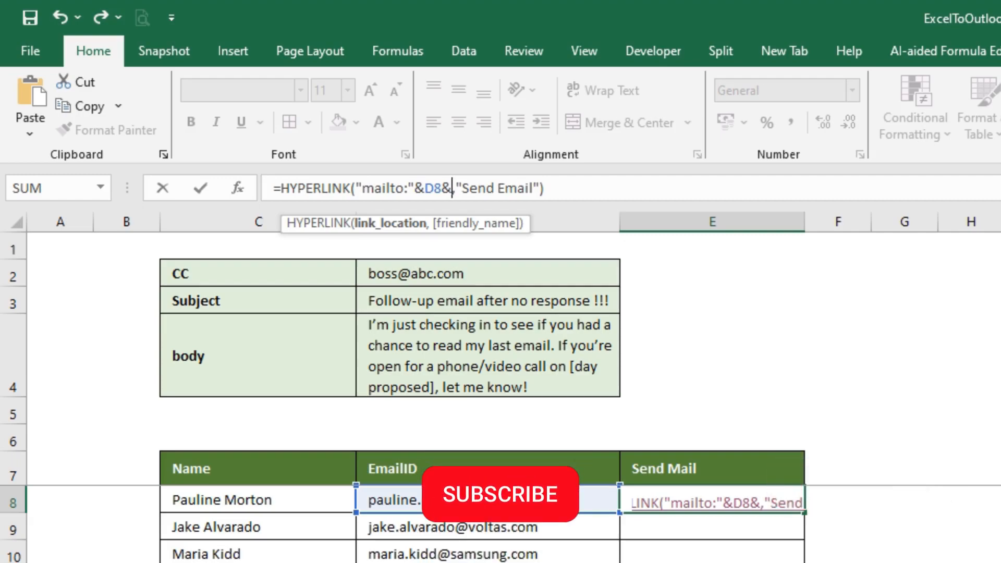
type("\"")
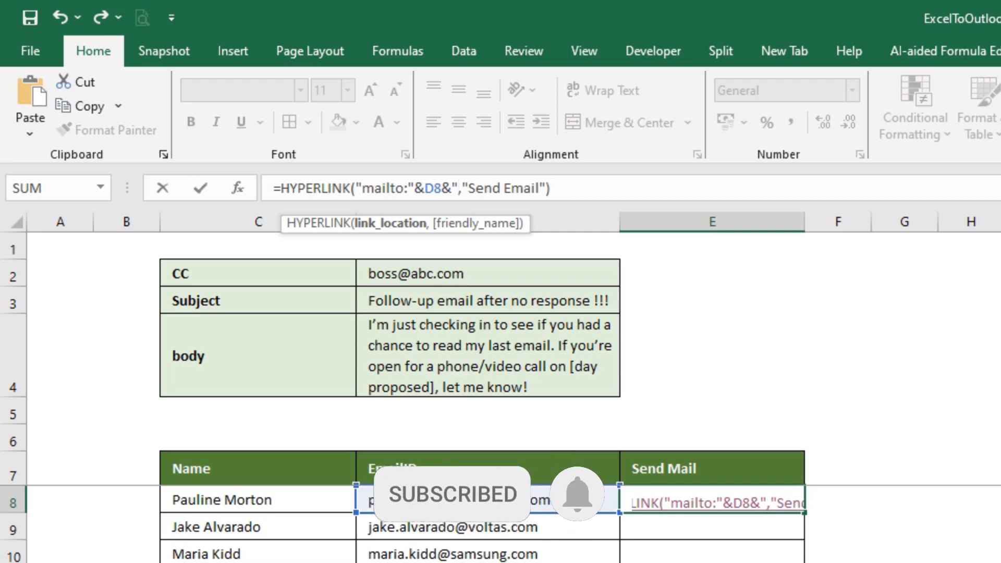
type("?")
type("subjec")
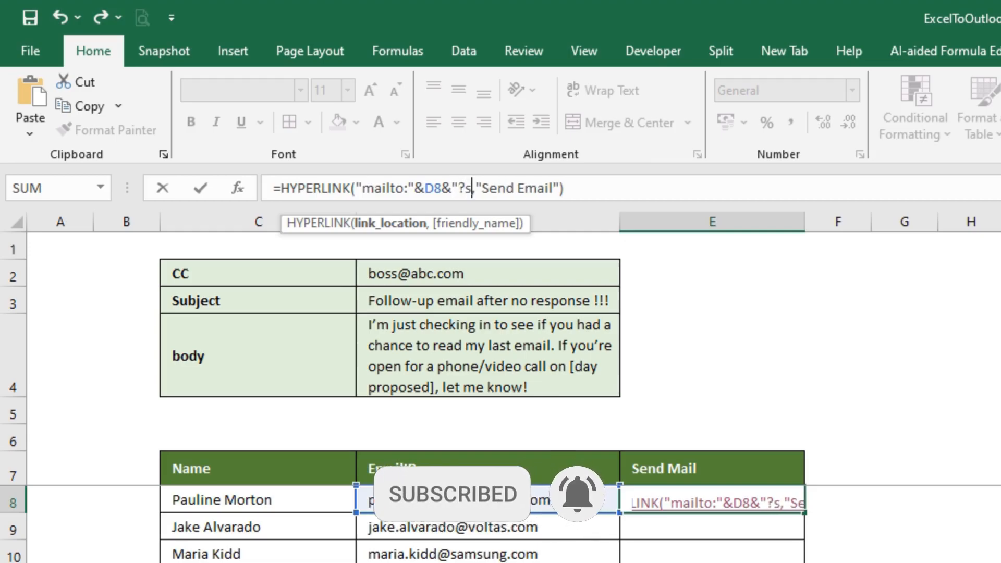
type("t=")
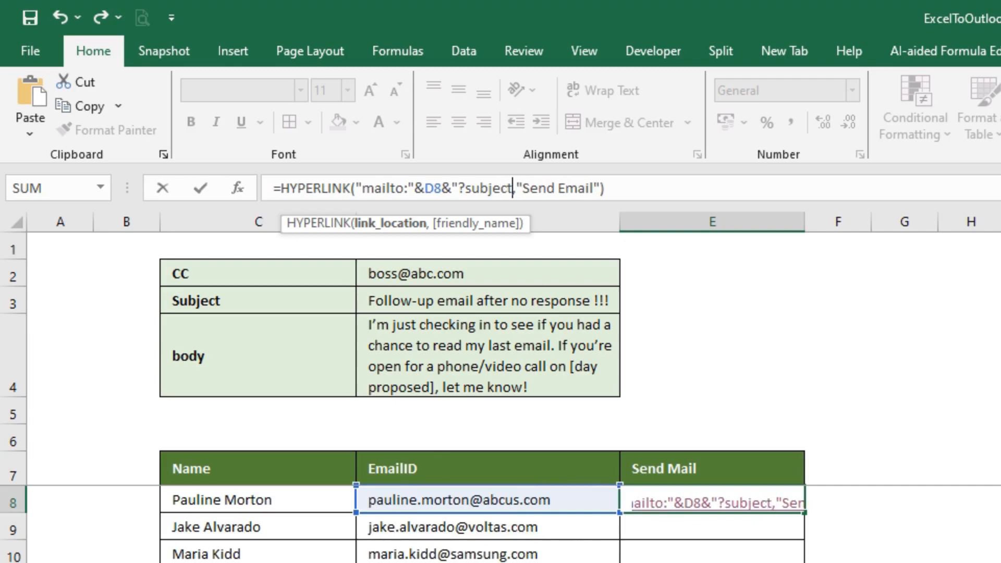
type("\"")
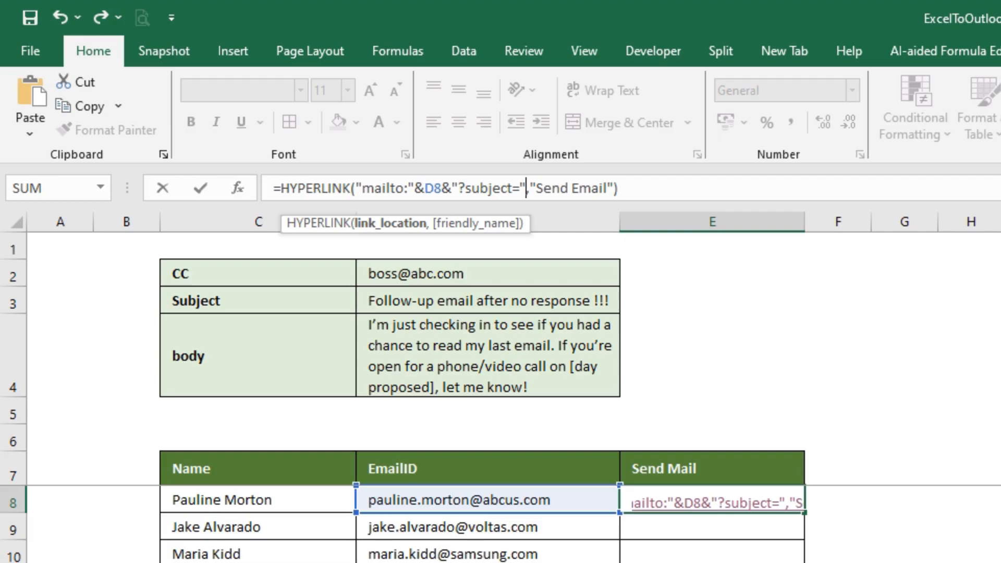
type("&")
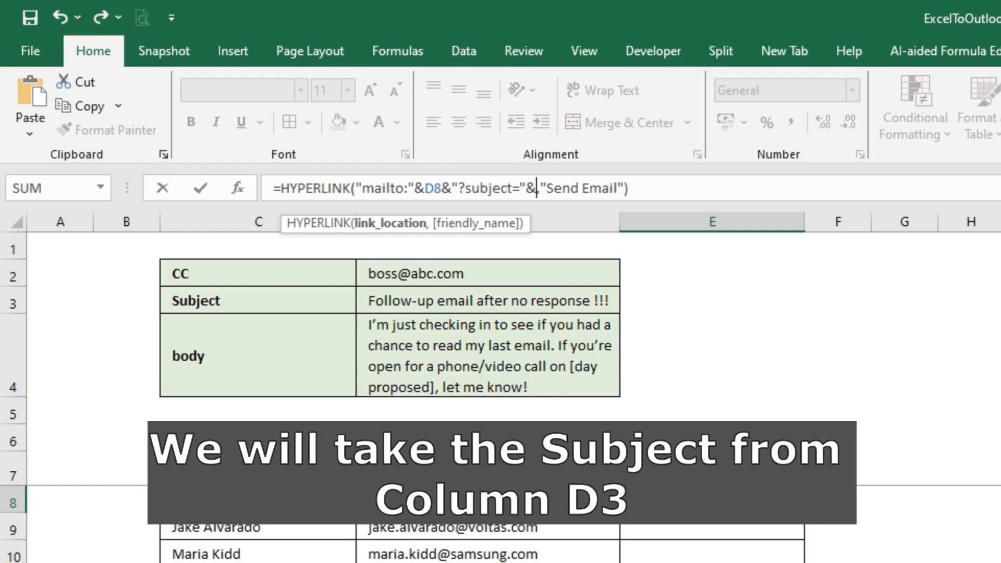
left_click(488, 301)
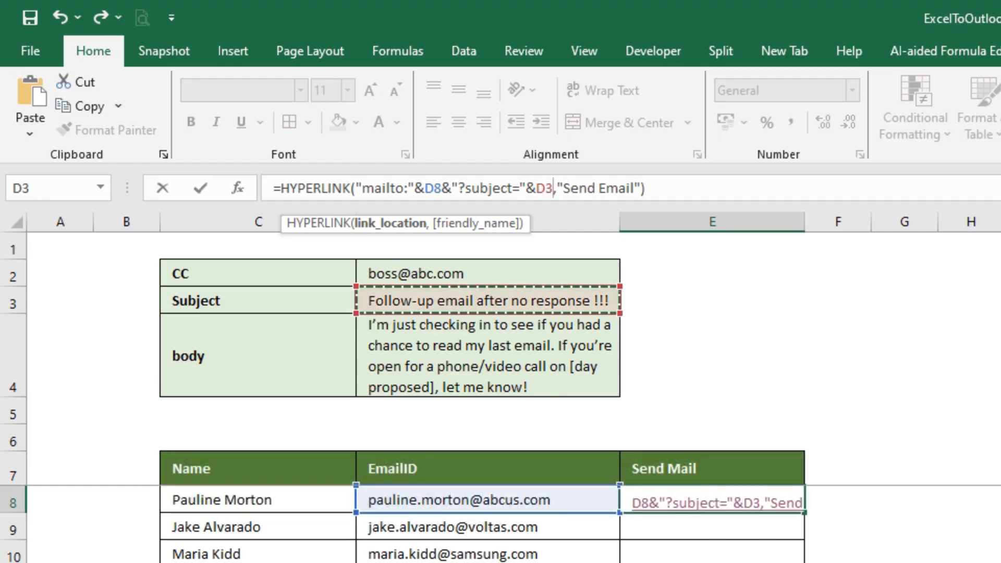
key("Return")
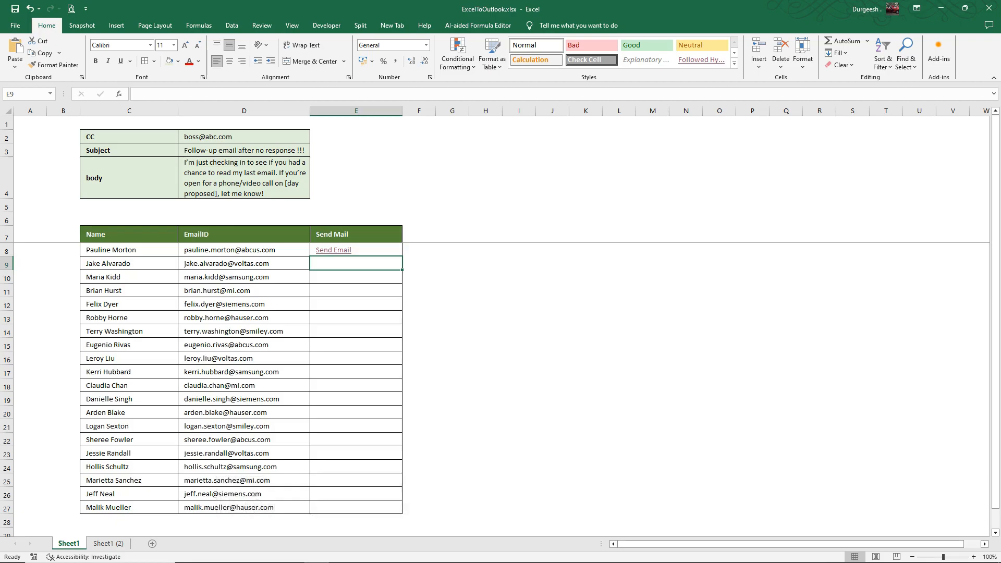
left_click(334, 251)
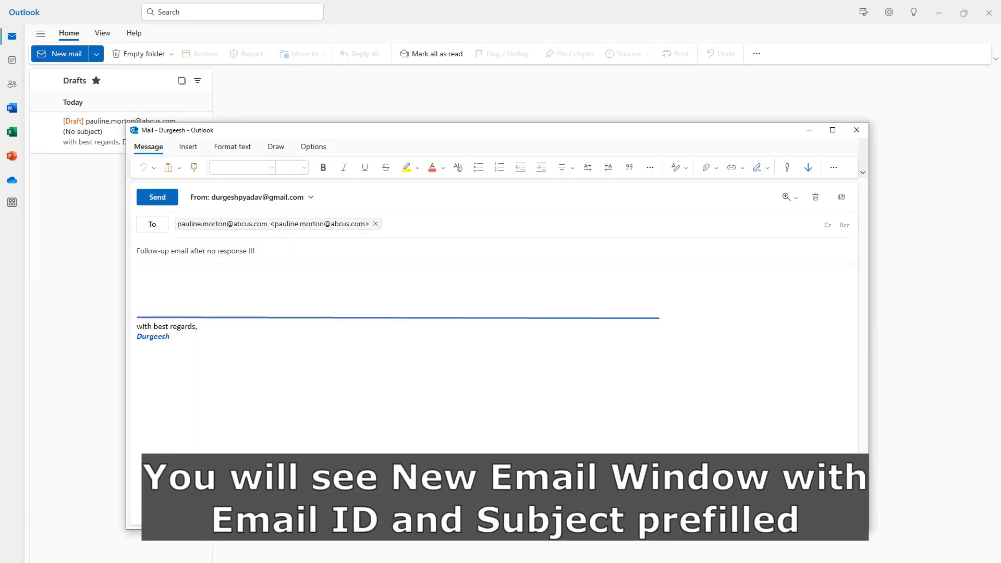
left_click_drag(256, 251, 135, 251)
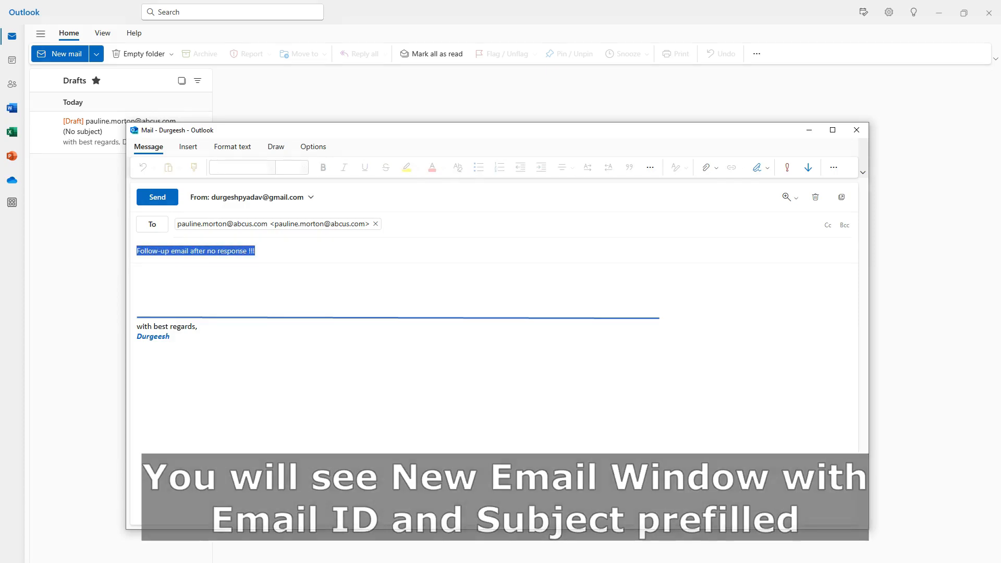
left_click(828, 225)
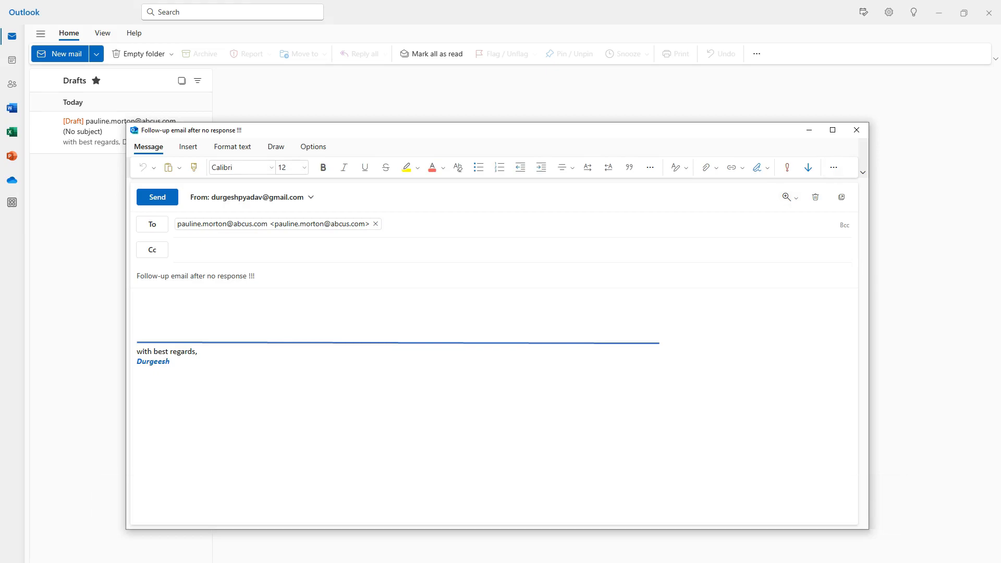
left_click(856, 130)
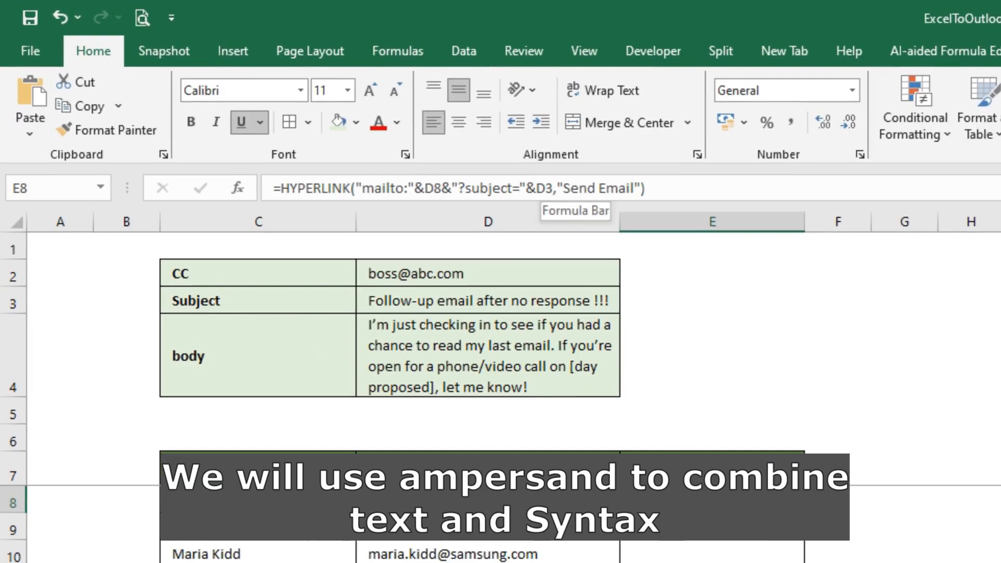
Extend the E8 formula with &"&cc="&D2 to add the CC address.
left_click(553, 188)
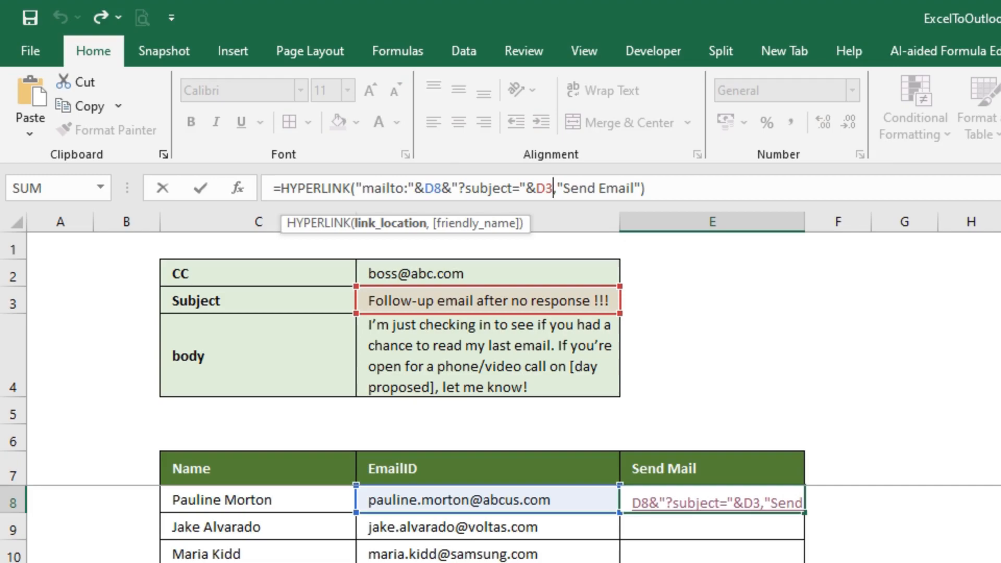
type("&")
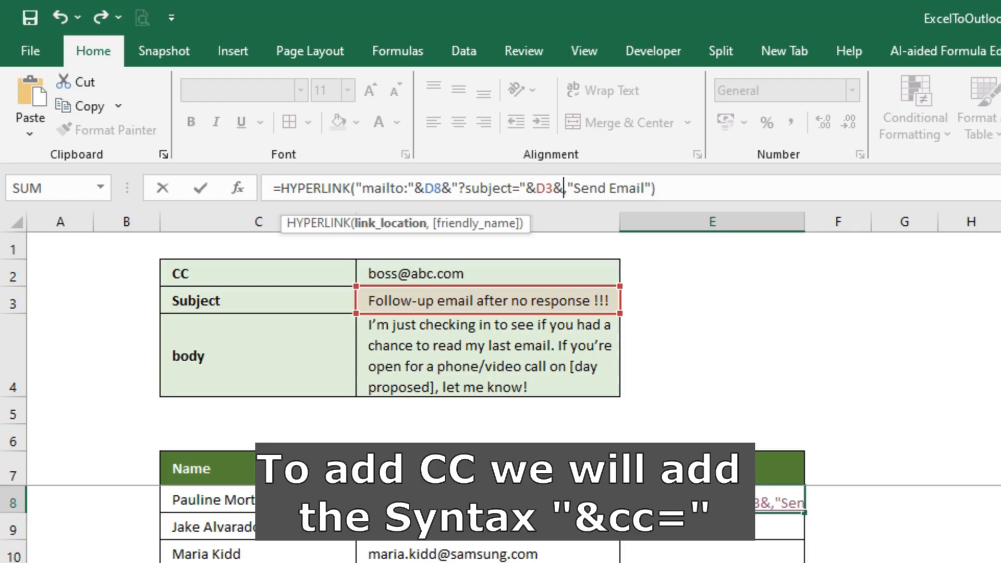
type("\"")
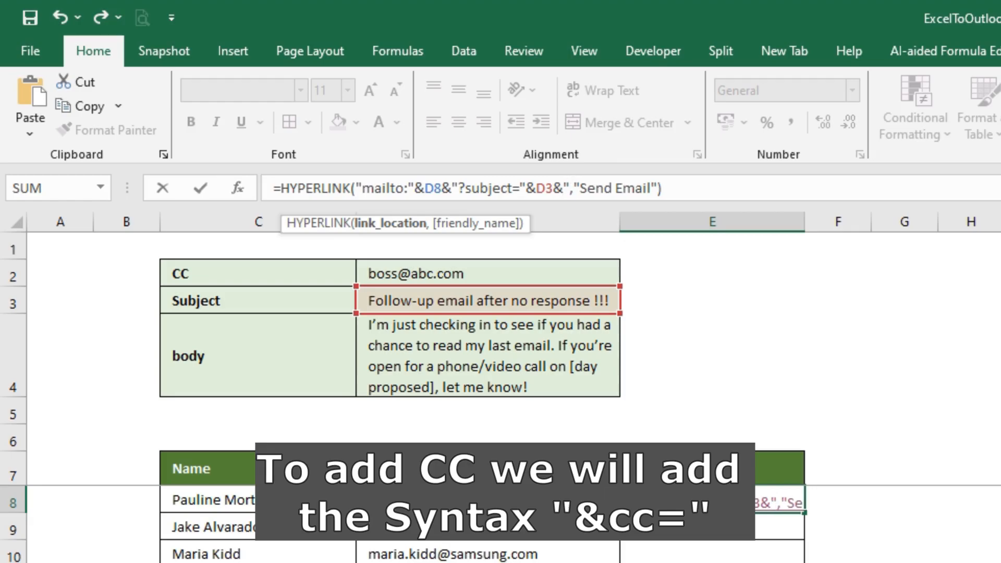
type("&cc=")
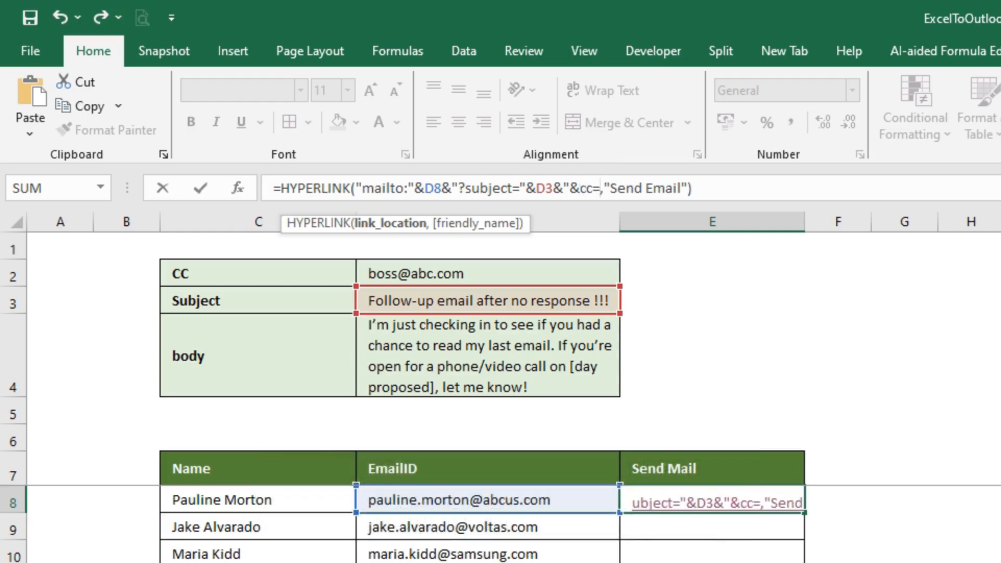
type("\"")
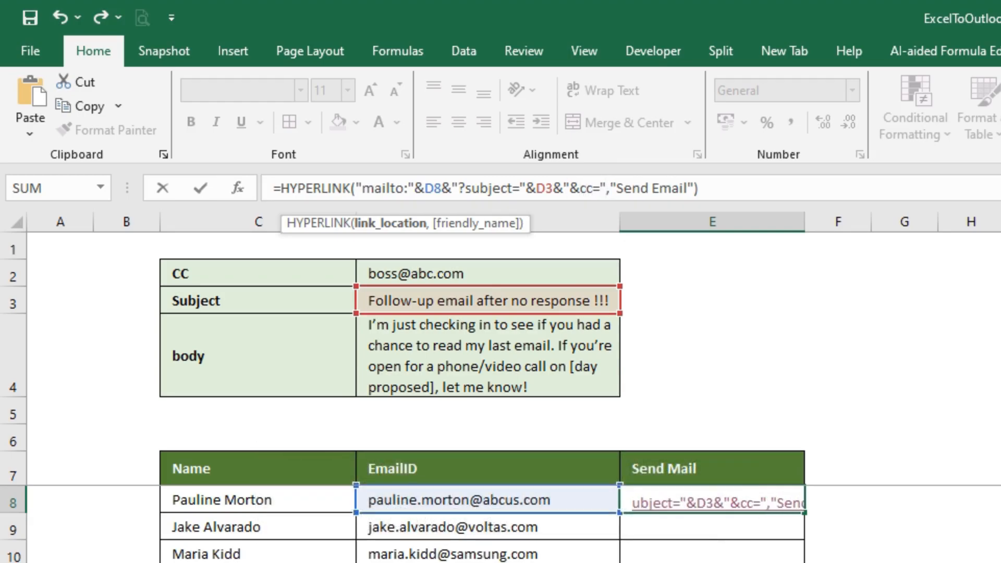
type("&")
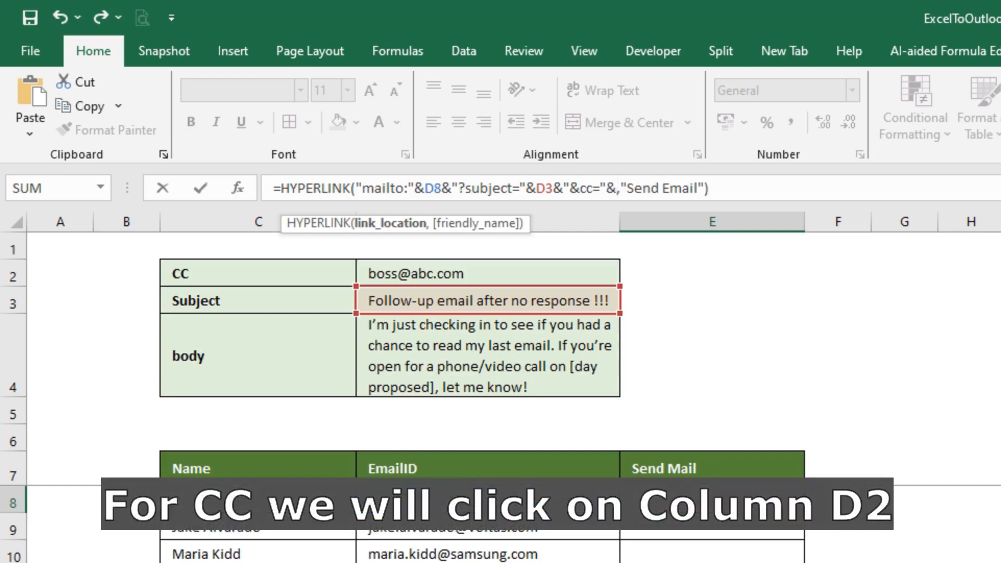
left_click(488, 273)
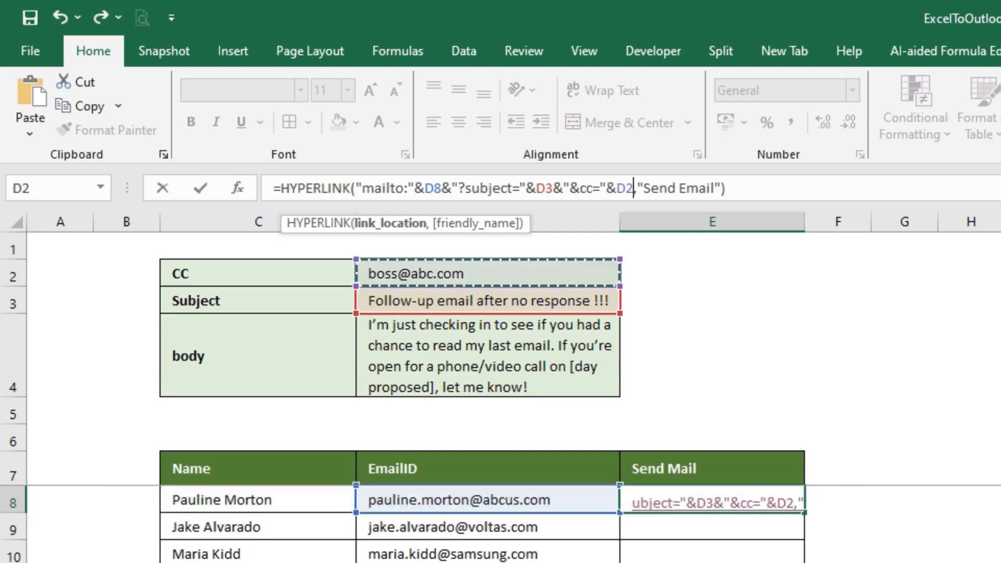
key("Return")
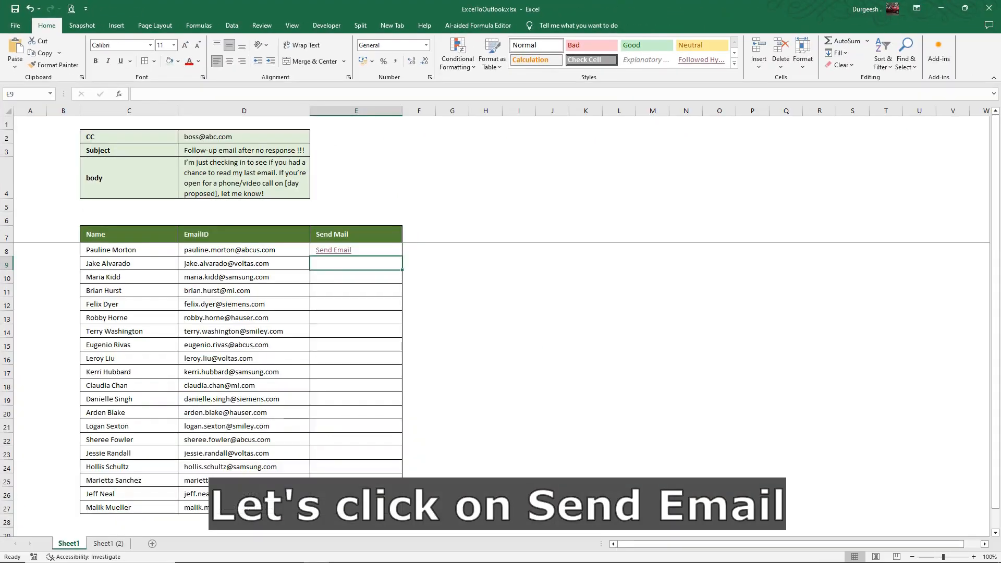
left_click(334, 250)
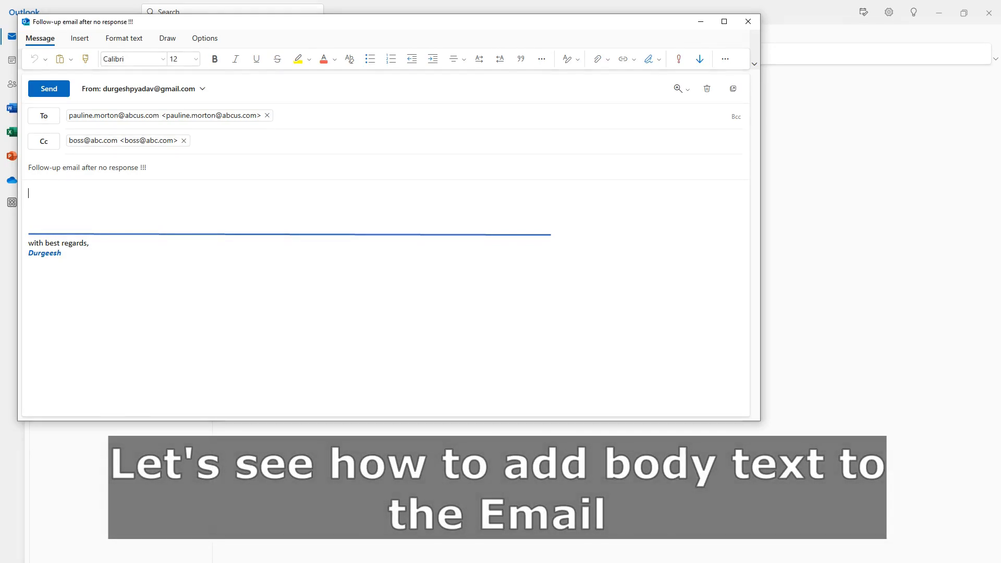
left_click(748, 21)
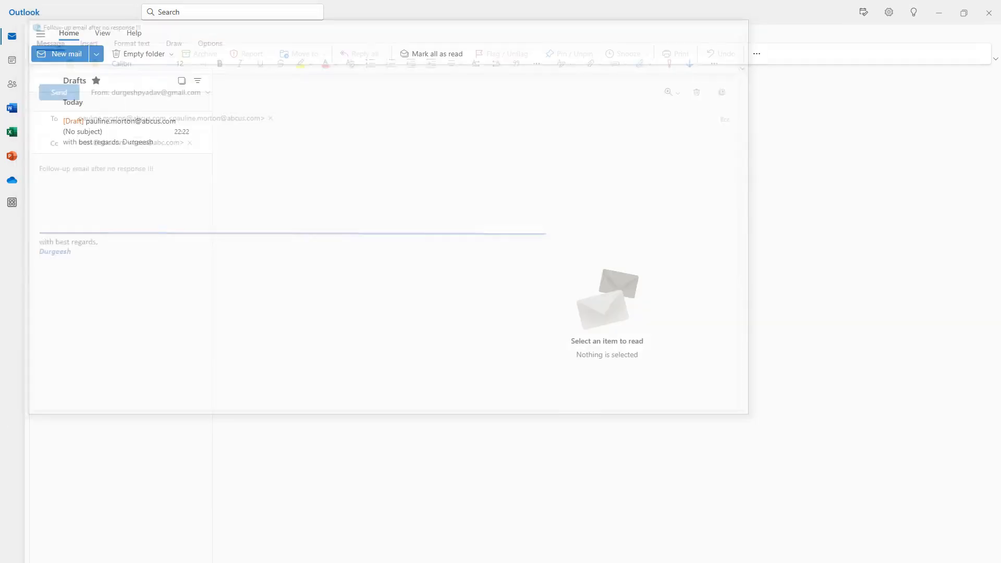
key("alt+Tab")
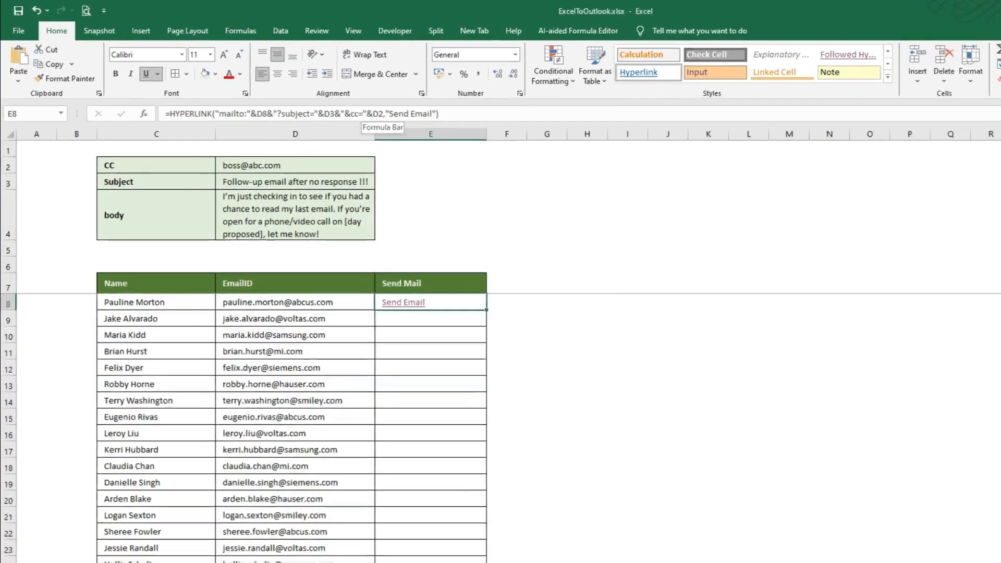
Append &"&body="&D4 to the E8 formula to include the body text.
left_click(316, 94)
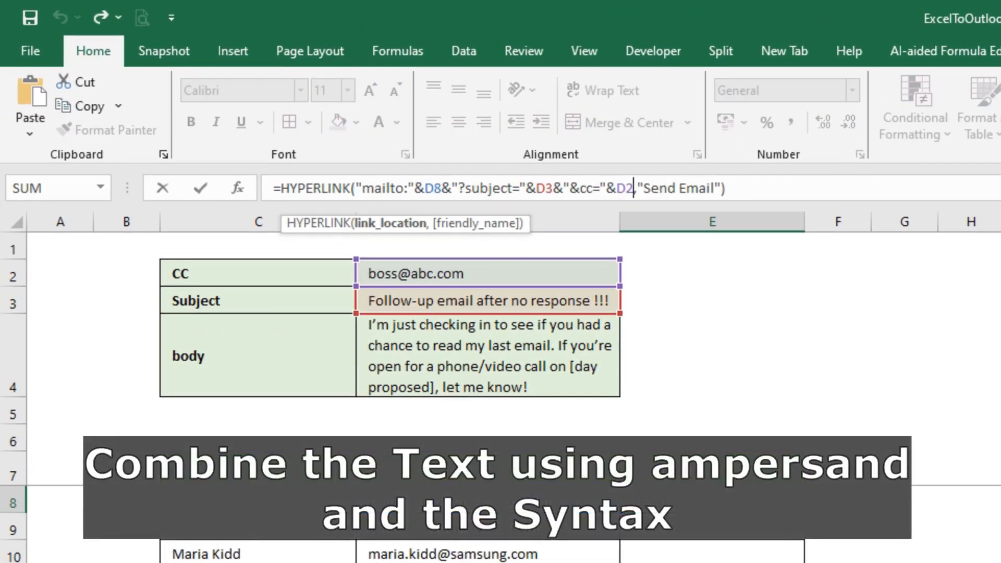
type("&")
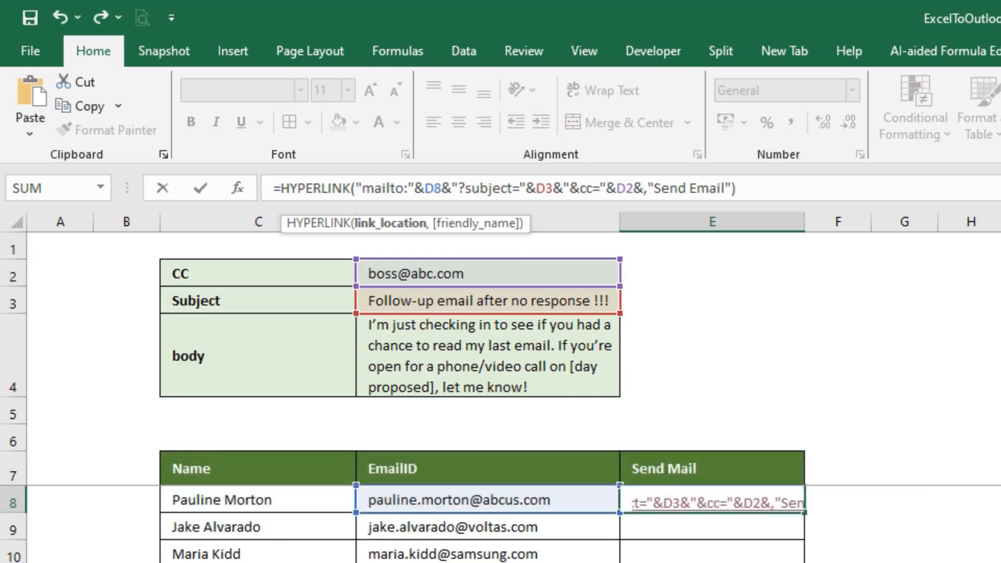
type("\"")
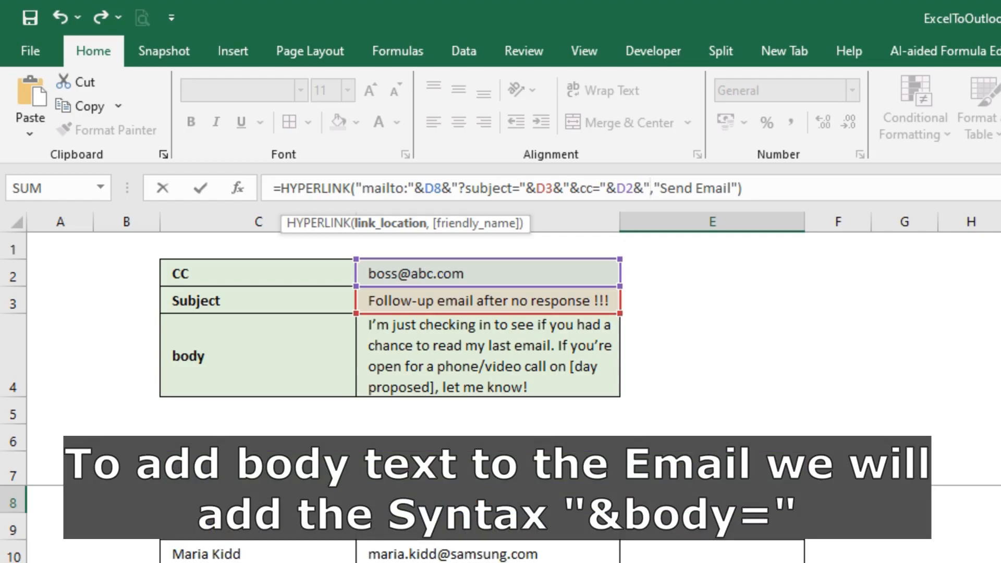
type("&")
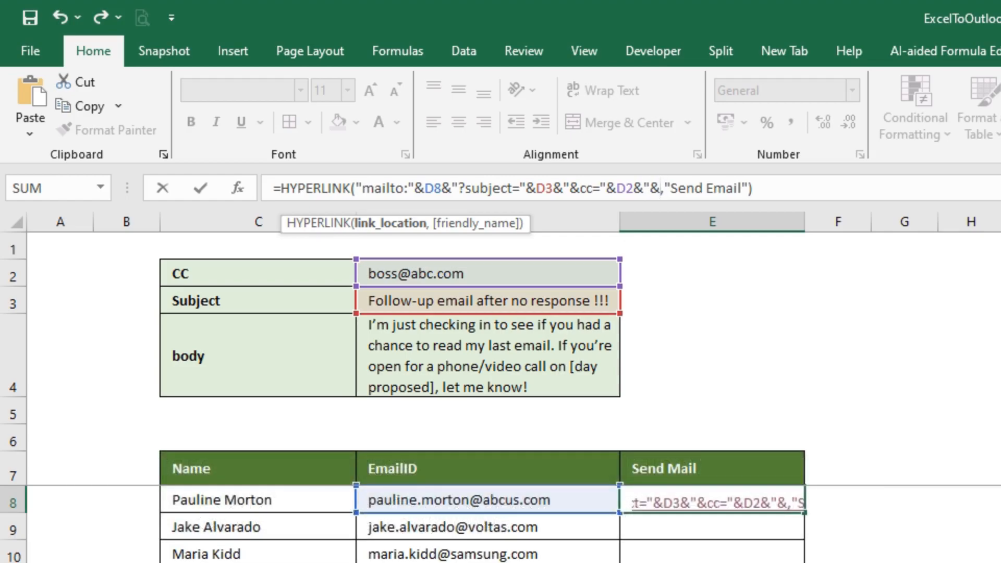
type("body=")
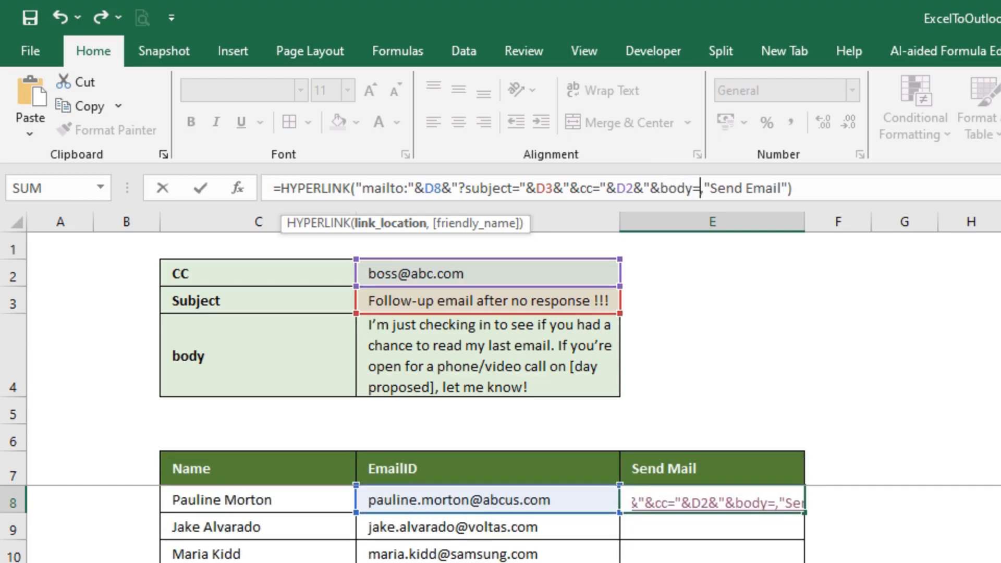
type("\"")
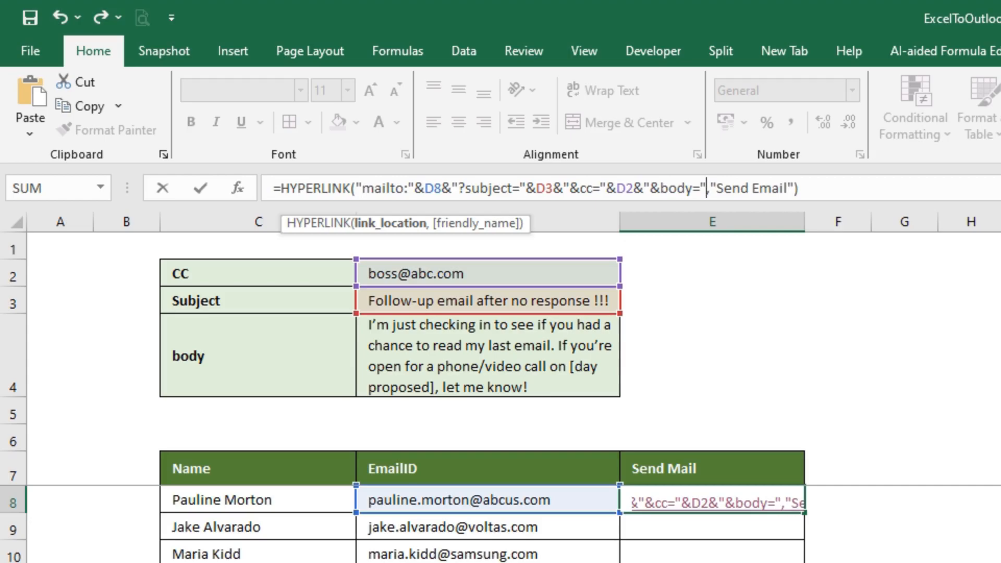
type("&")
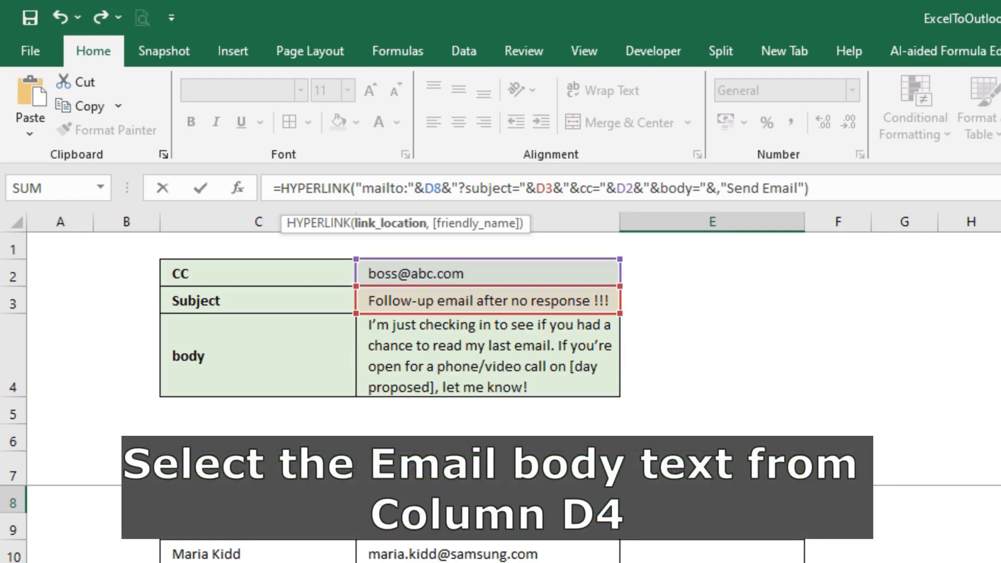
left_click(488, 355)
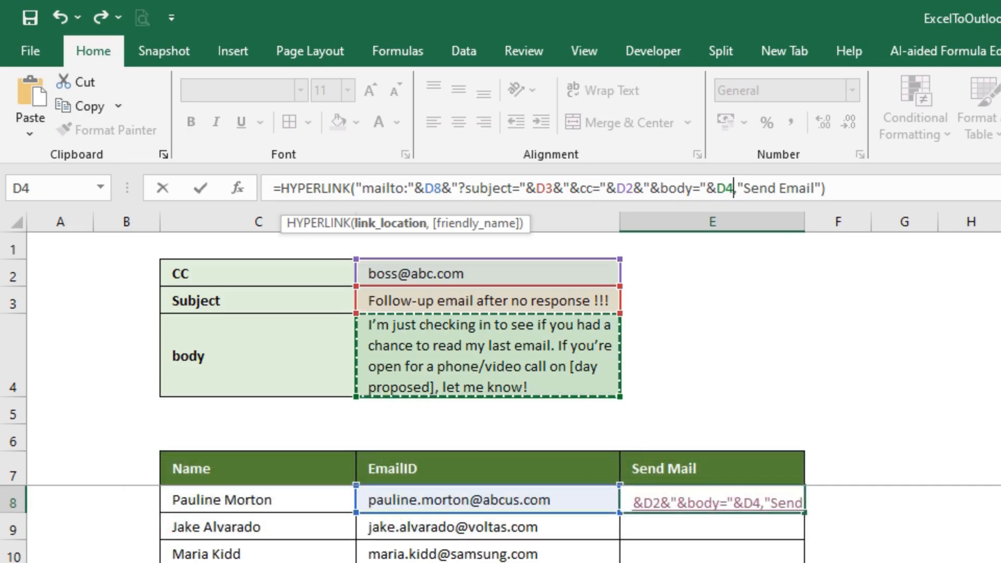
key("Return")
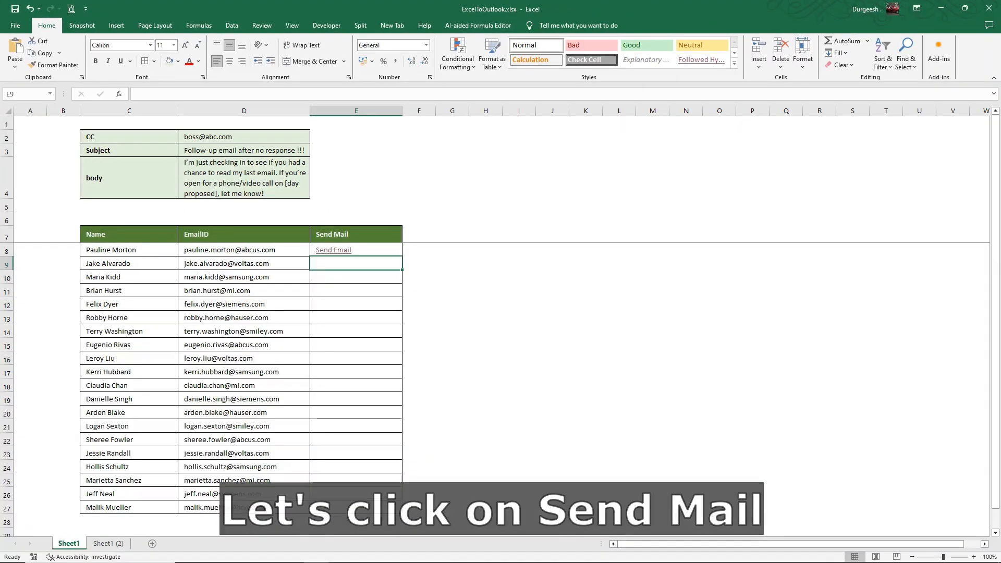
Open the prefilled email from the Send Email link and inspect its subject and body.
left_click(333, 251)
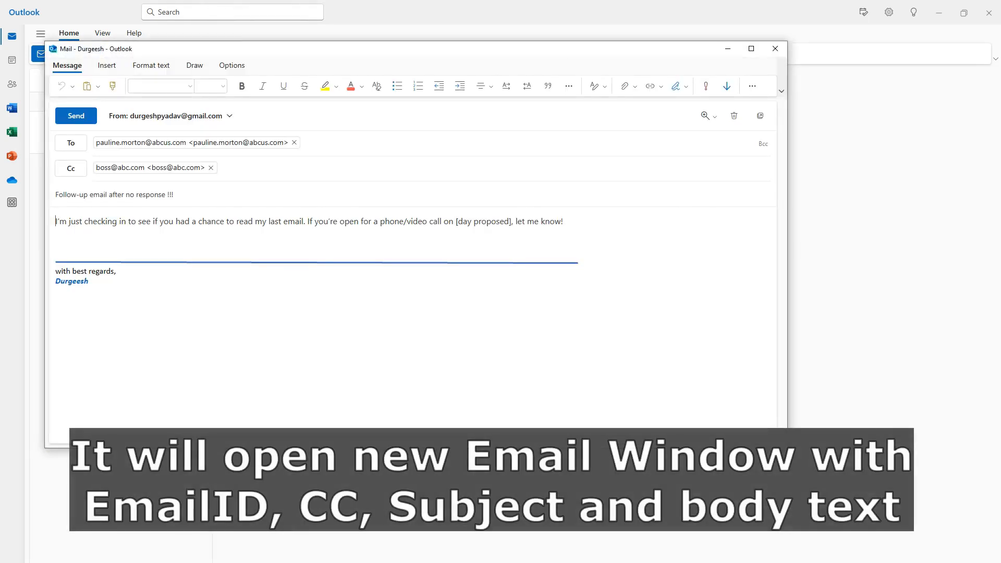
left_click_drag(56, 222, 564, 221)
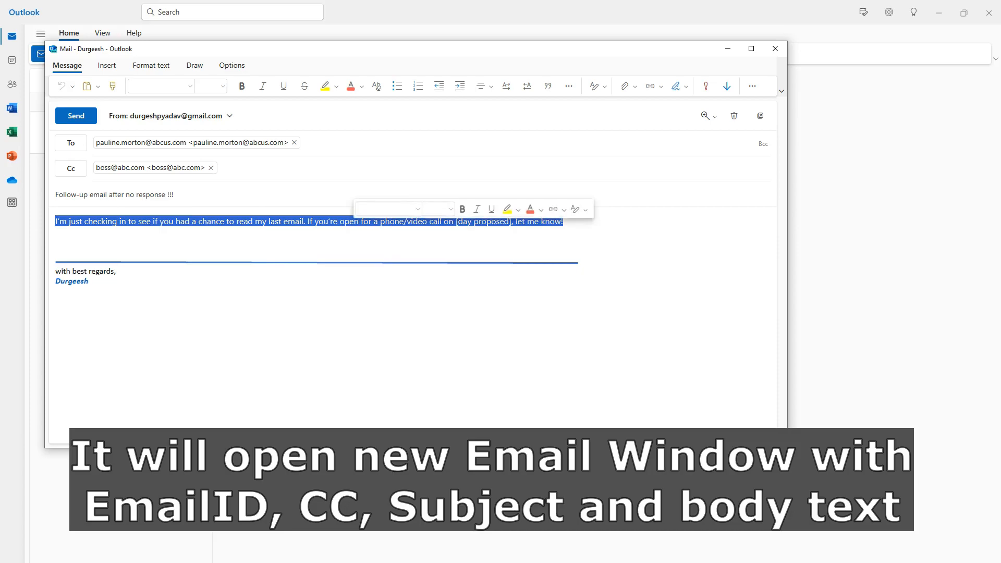
left_click(56, 252)
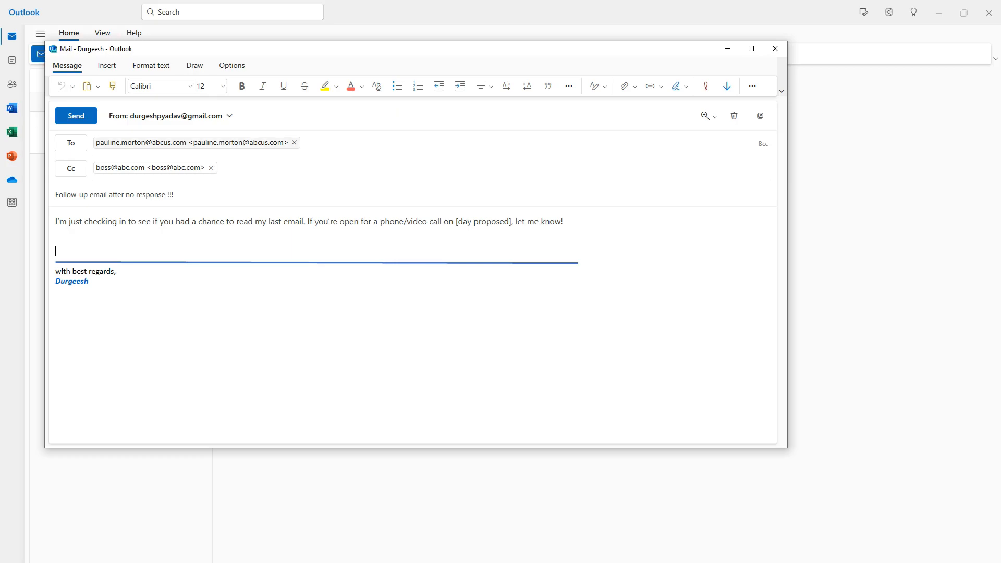
mouse_move(191, 143)
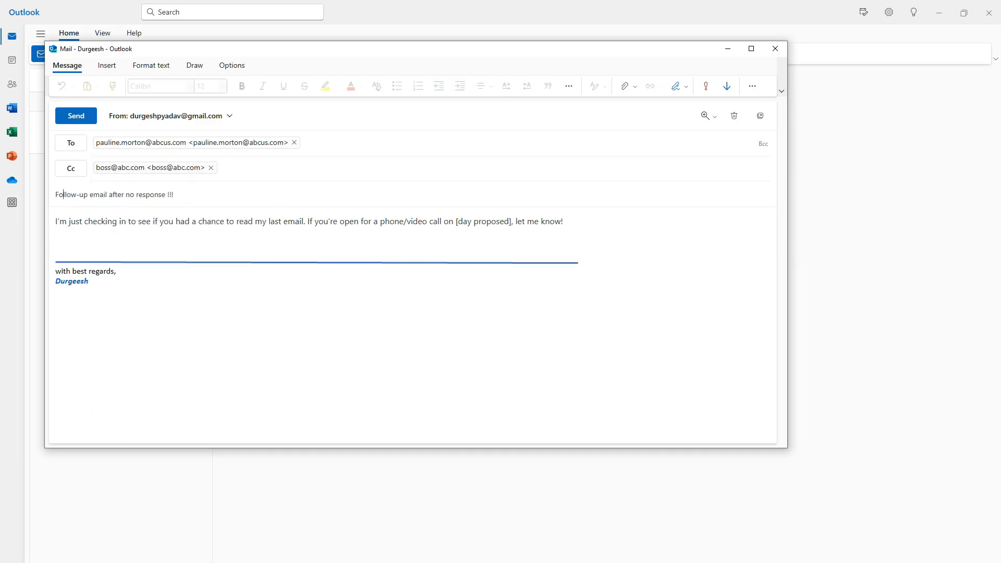
left_click_drag(146, 195, 76, 194)
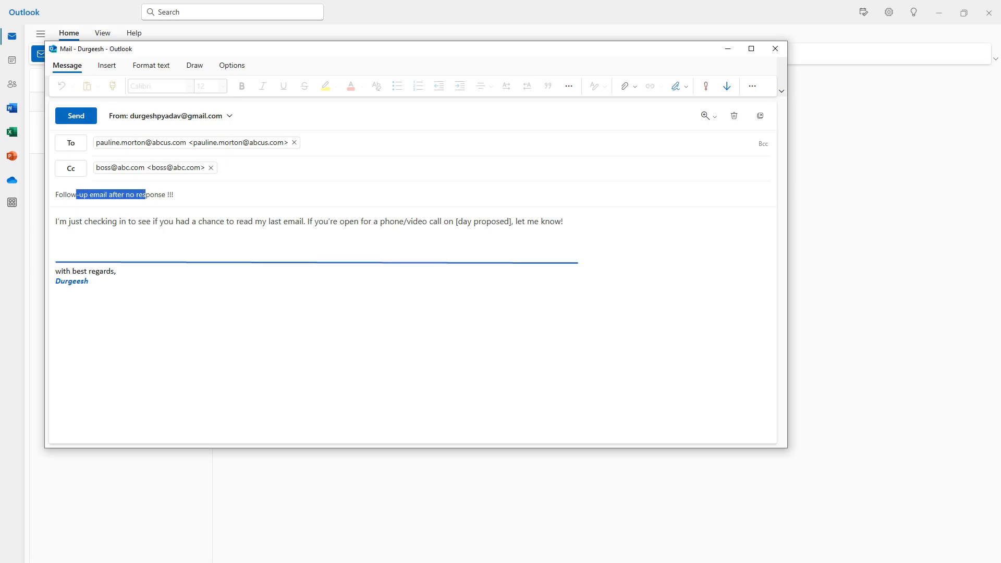
left_click_drag(128, 222, 243, 222)
Move the body's second sentence onto its own line and close the email to Drafts.
left_click(55, 231)
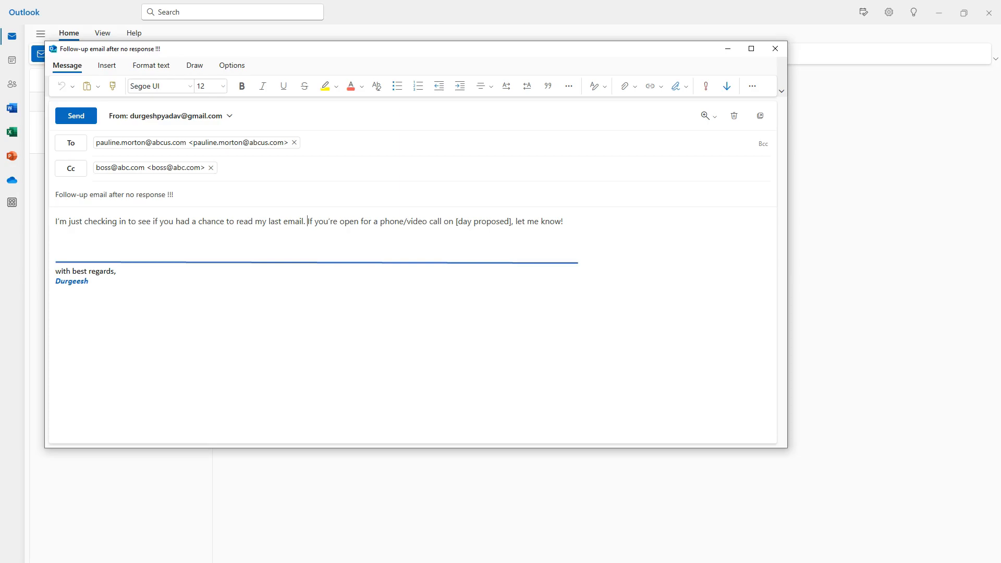
key("Return")
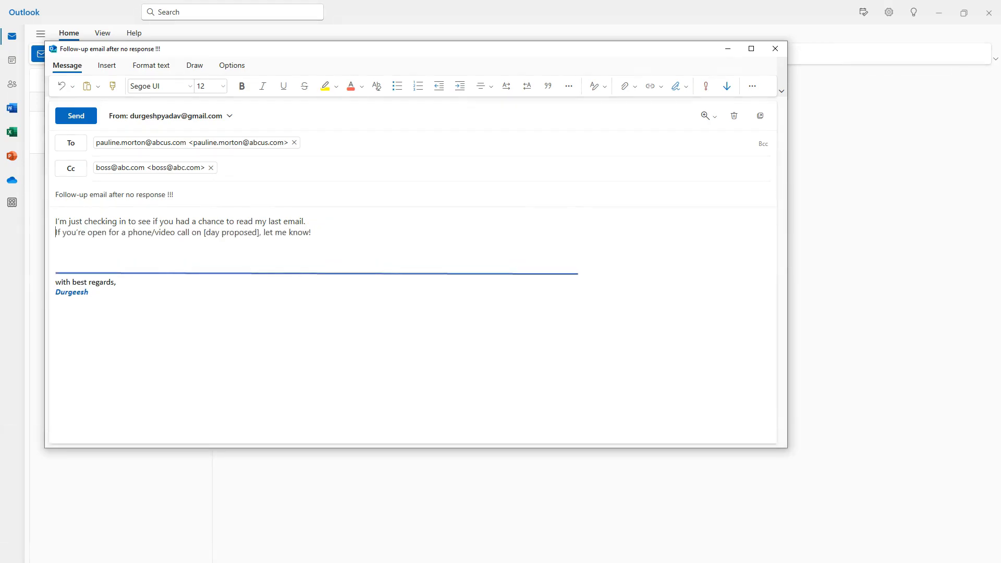
left_click(775, 48)
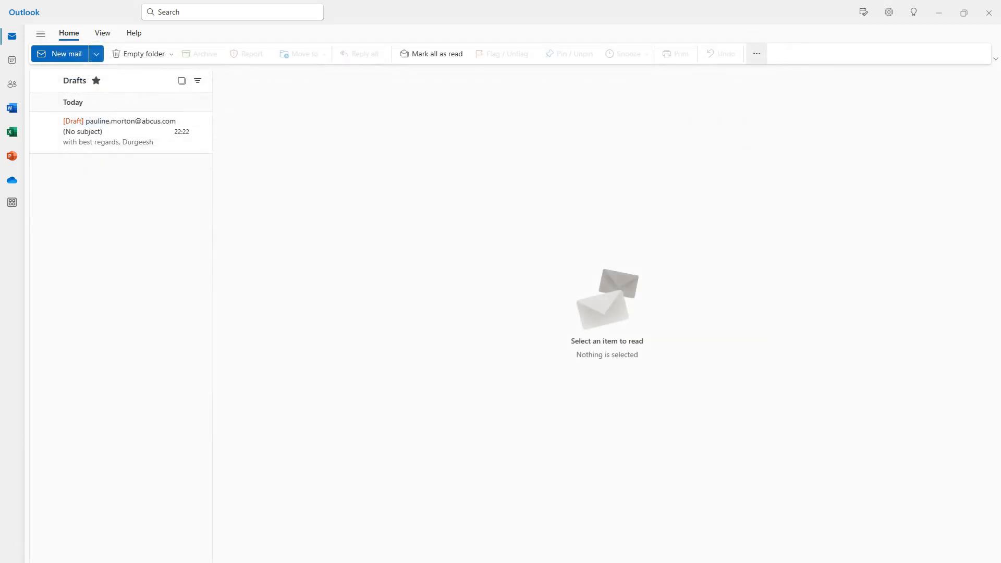
Insert a line break in D4 after 'last email.' and expand the formula bar to view both lines.
key("alt+Tab")
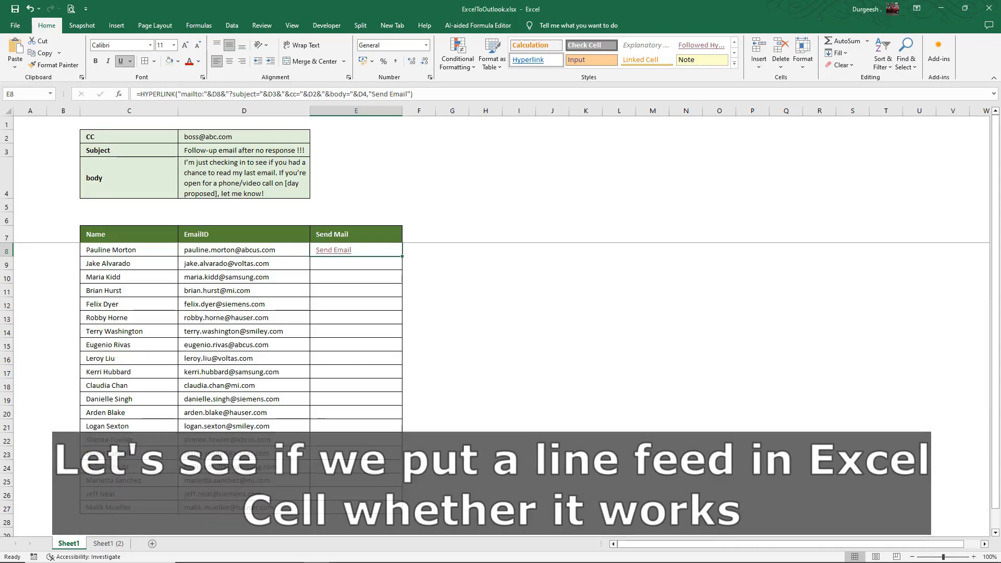
left_click(244, 178)
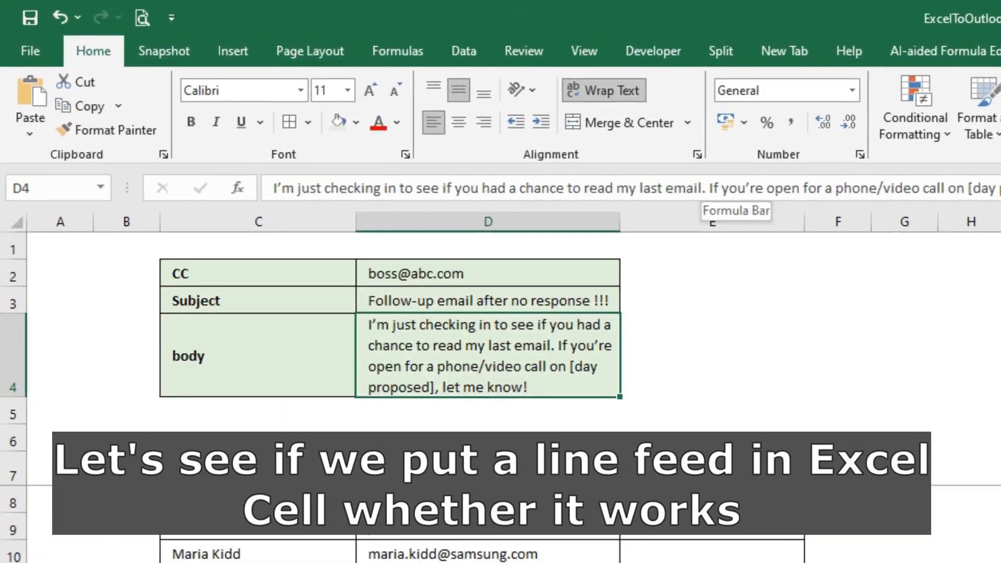
left_click(710, 188)
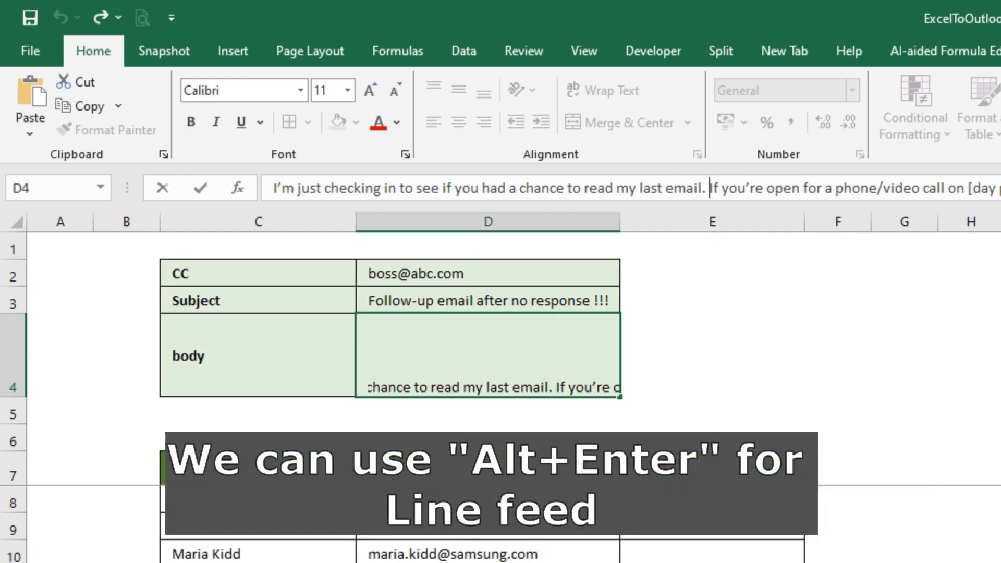
key("alt+Return")
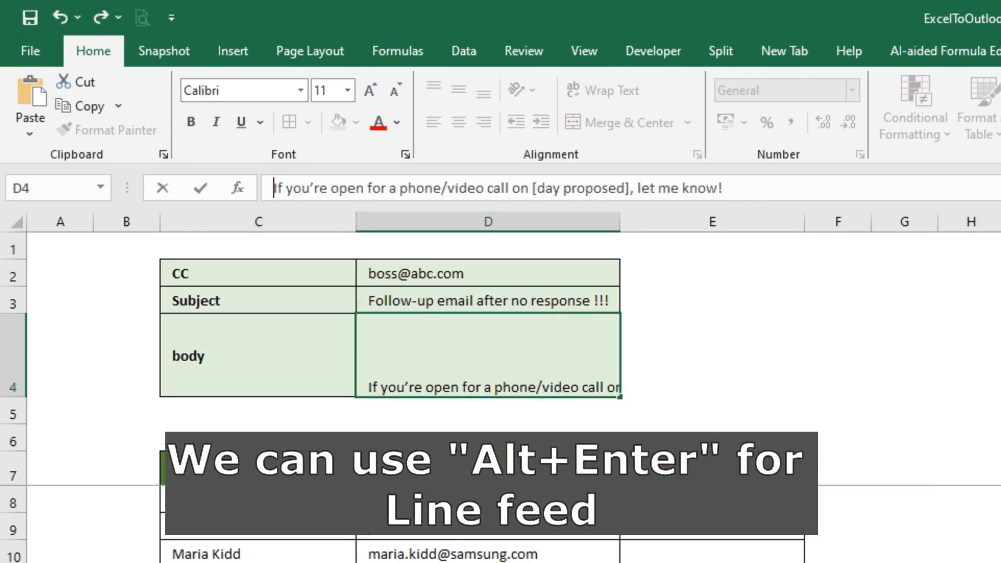
key("Return")
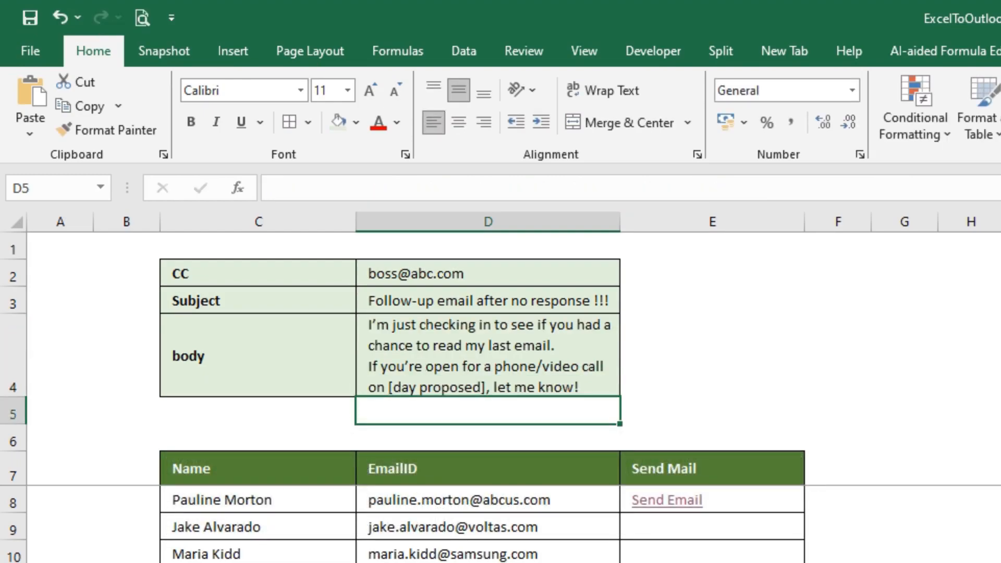
left_click(488, 356)
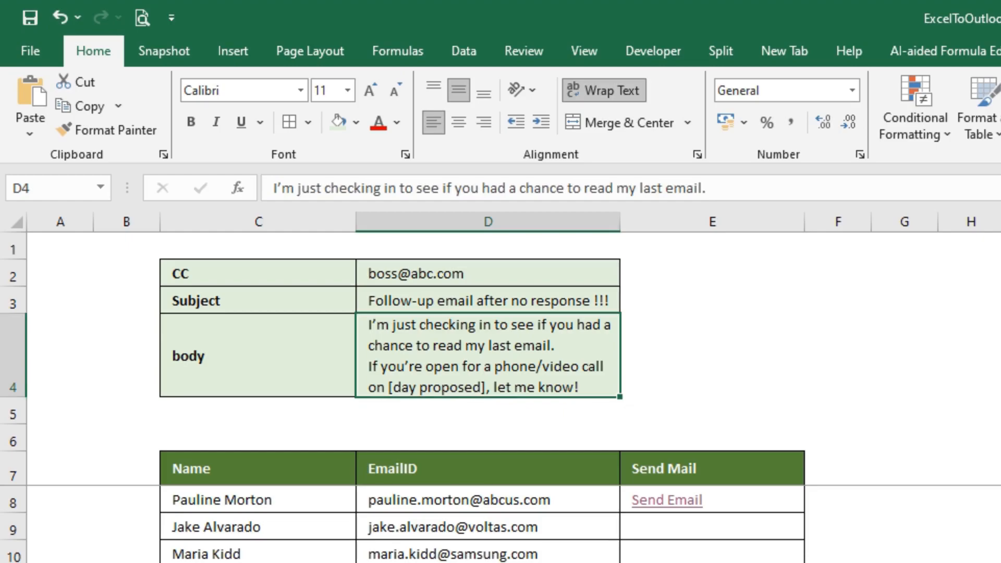
key("ctrl+shift+u")
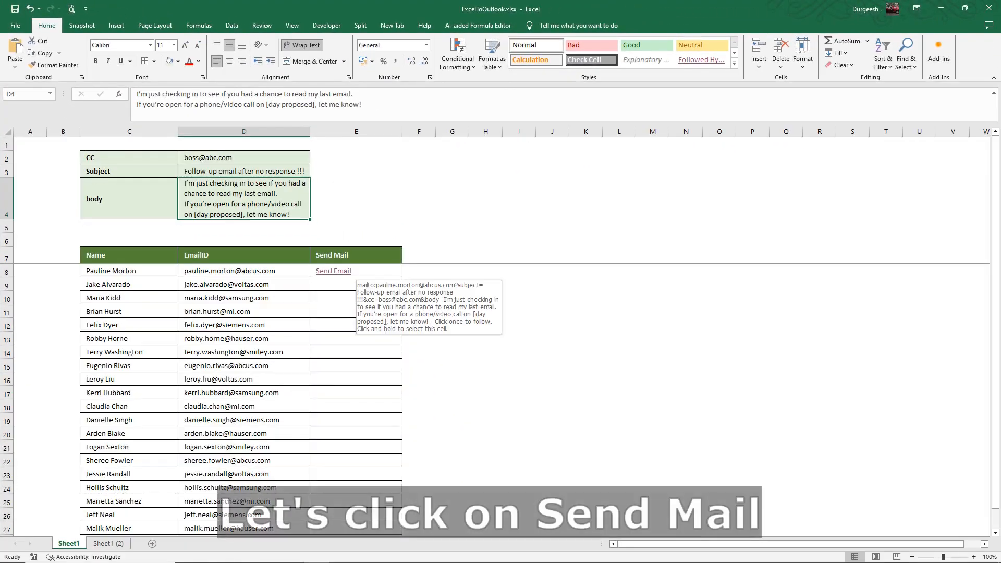
left_click(339, 270)
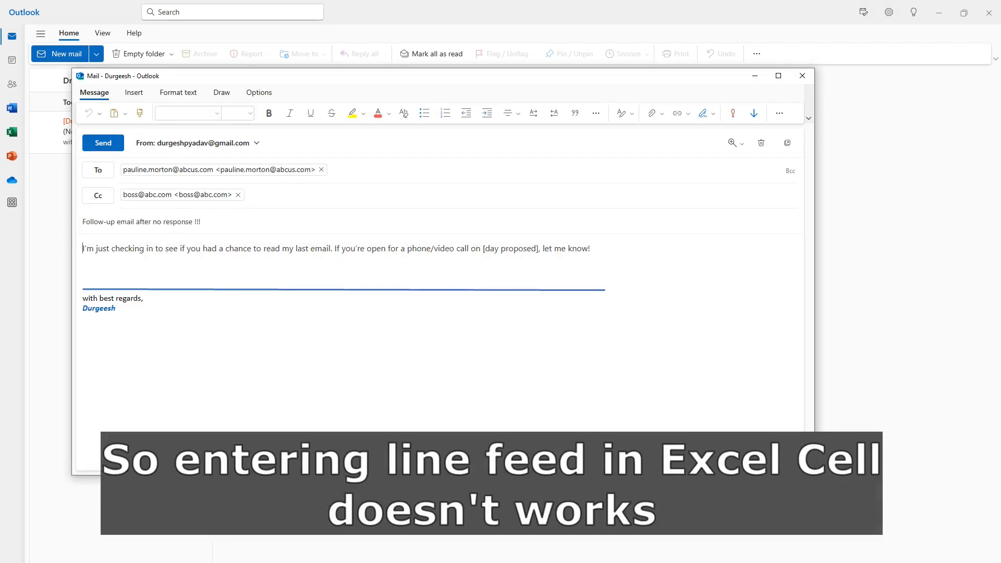
left_click_drag(335, 248, 590, 248)
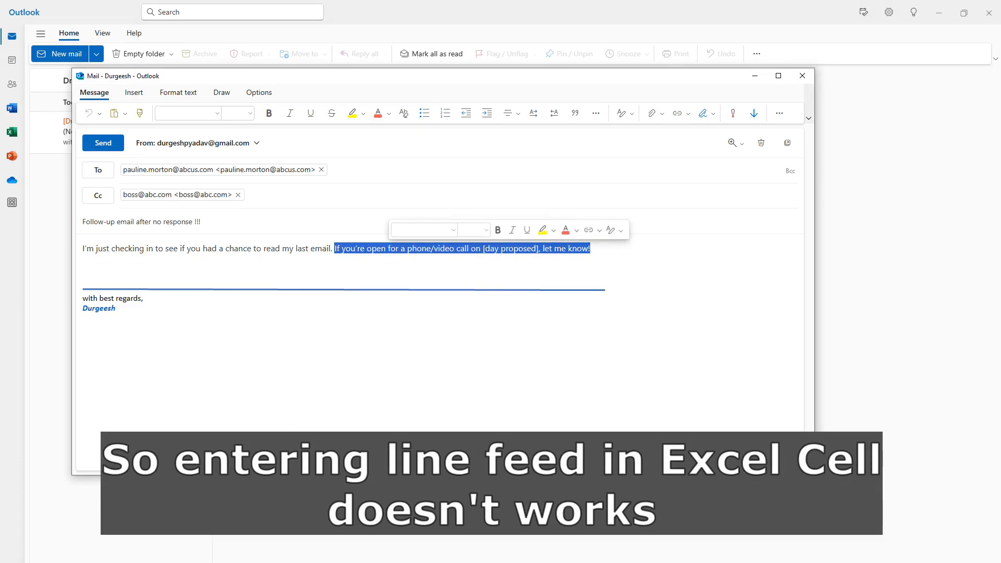
left_click(83, 268)
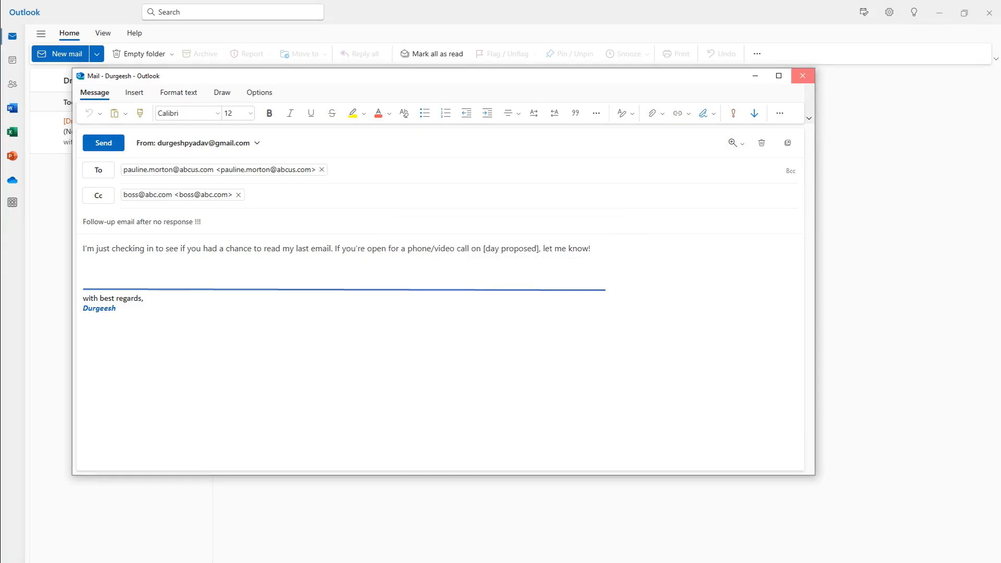
left_click(802, 76)
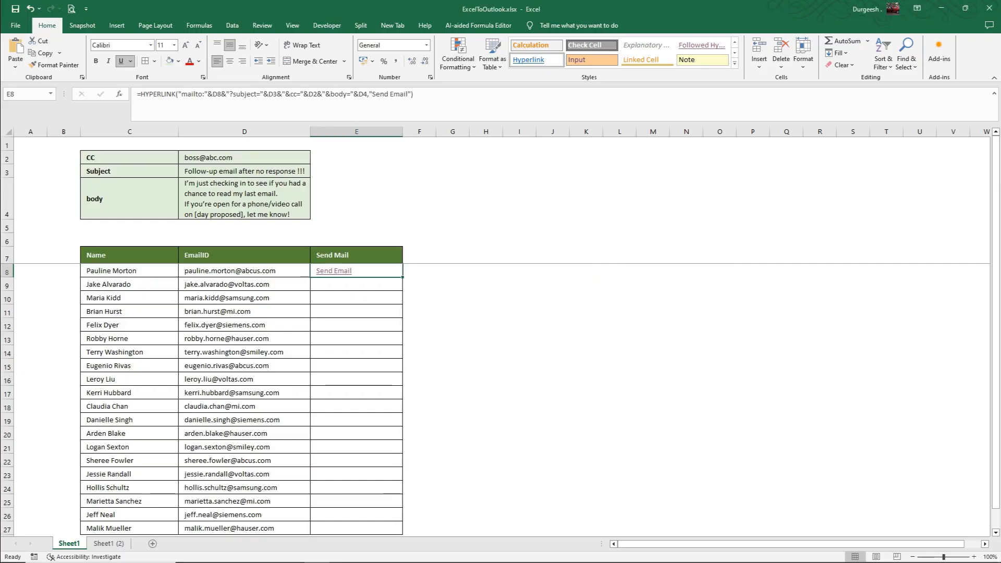
Remove D4's line break and insert %0A after 'last email.' instead.
left_click(244, 198)
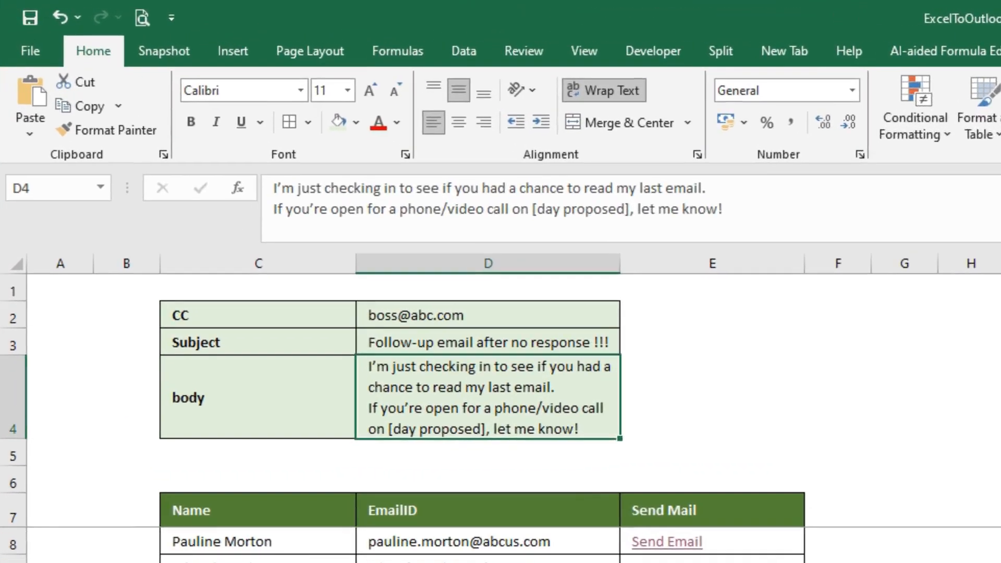
left_click(709, 188)
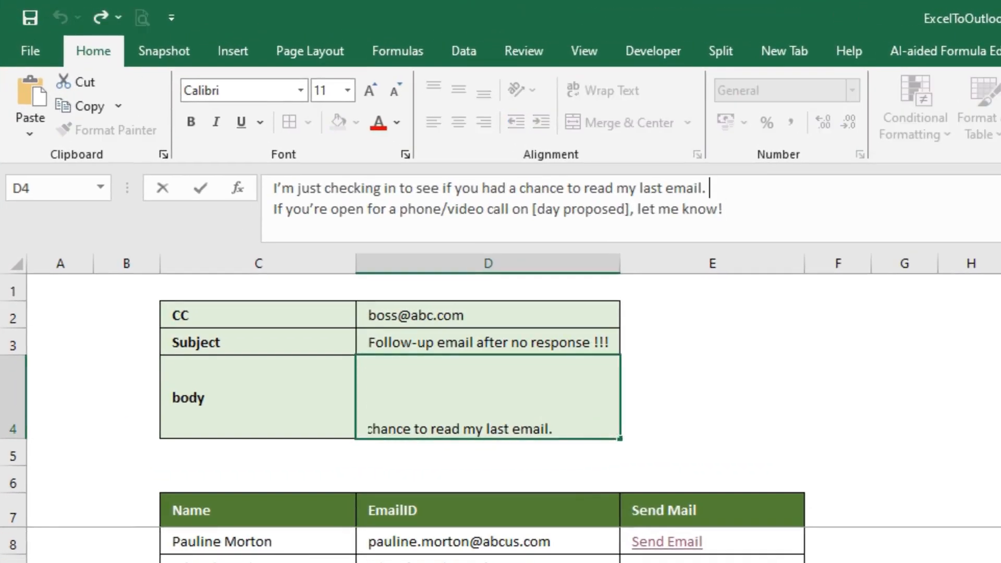
key("Delete")
key("ctrl+Return")
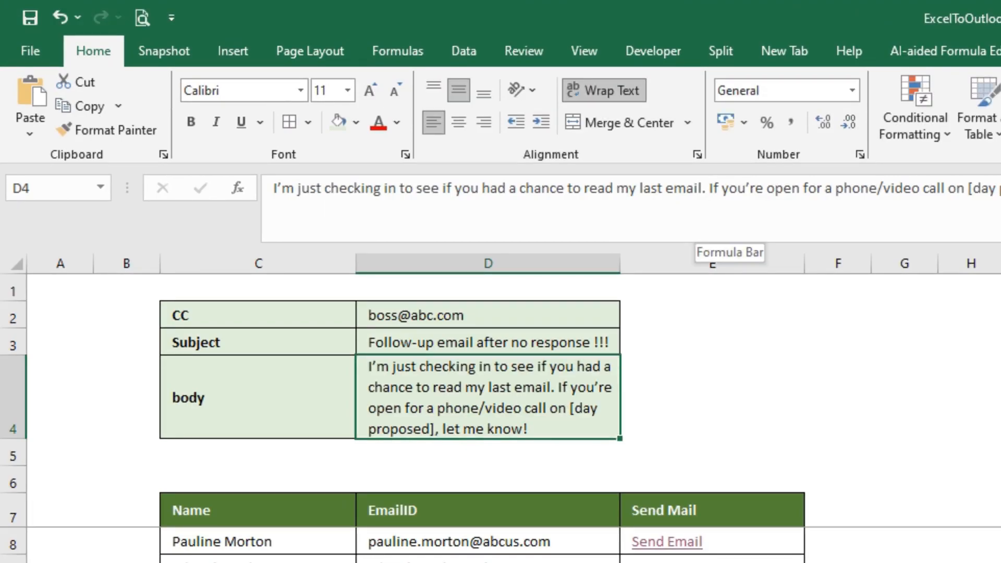
left_click(707, 189)
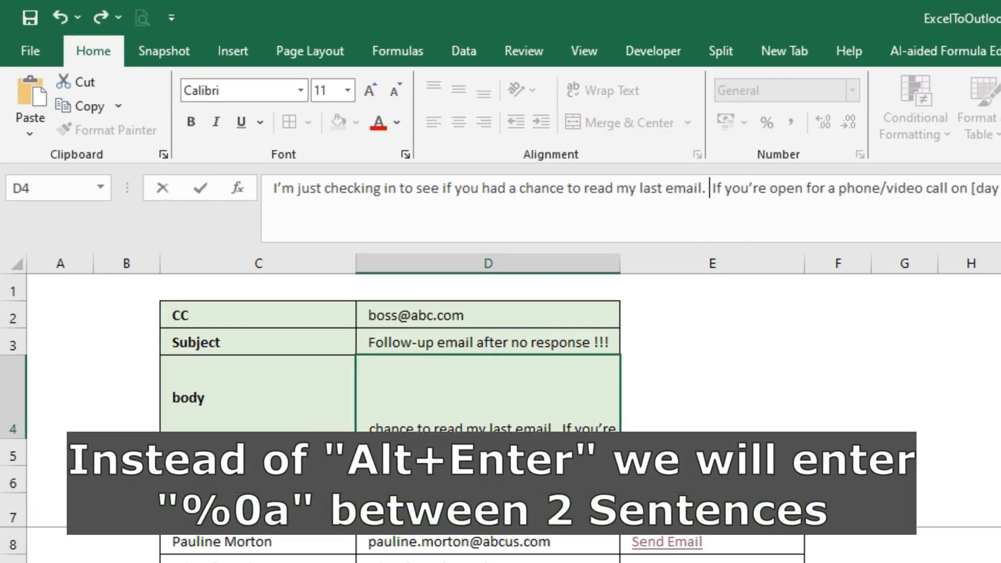
type("%0")
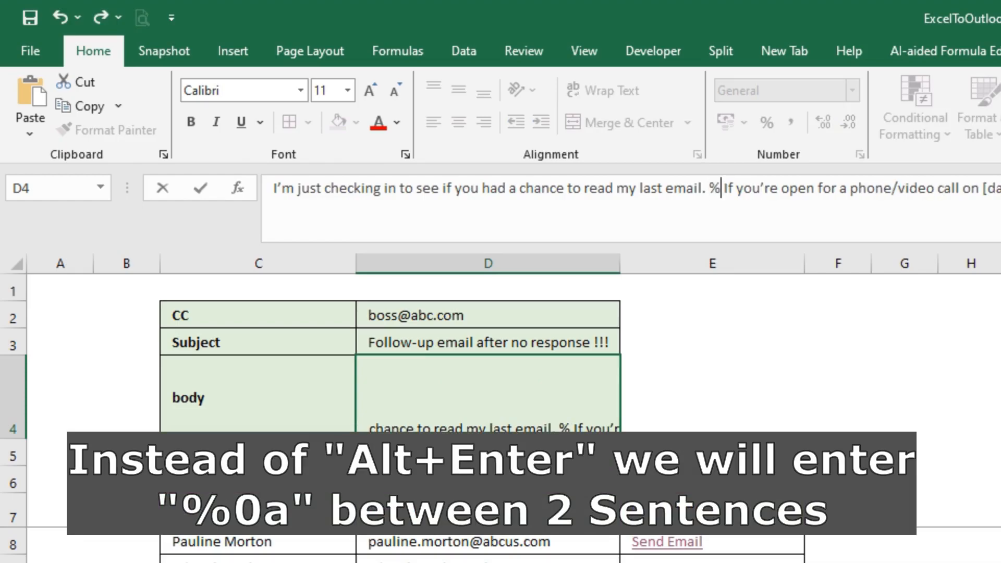
type("A")
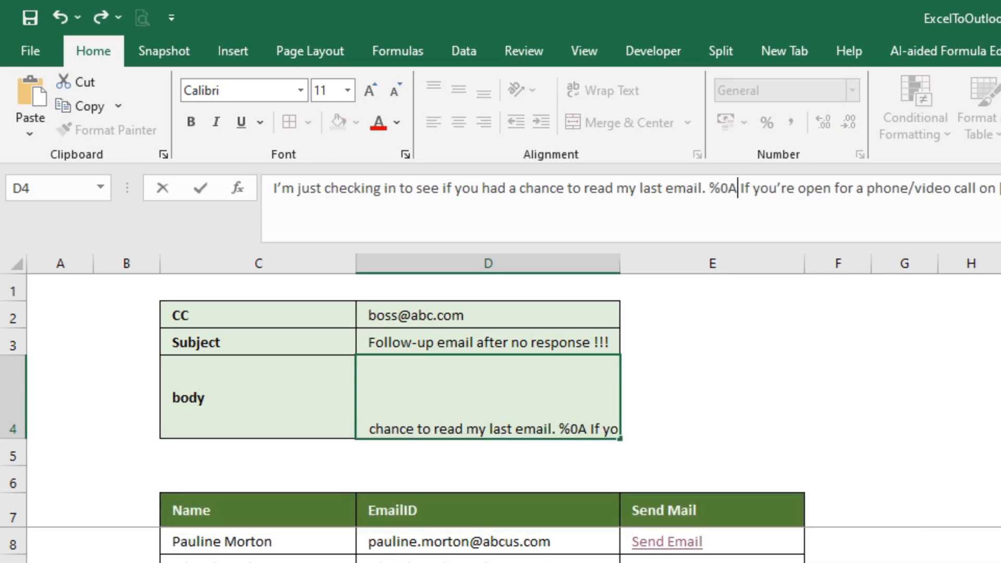
key("Return")
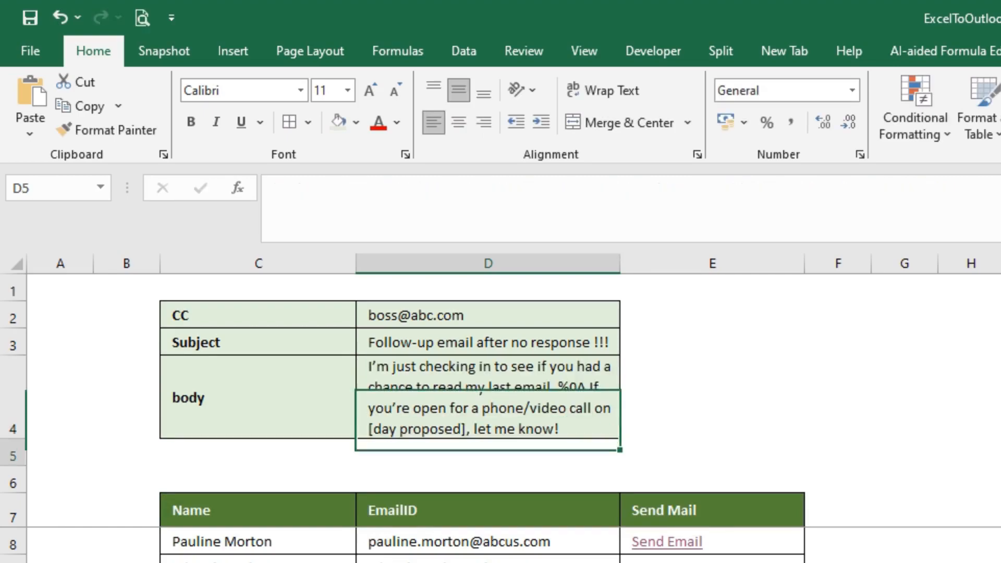
Test the Send Email link again, confirm the body splits into two lines, and close the email.
left_click(488, 397)
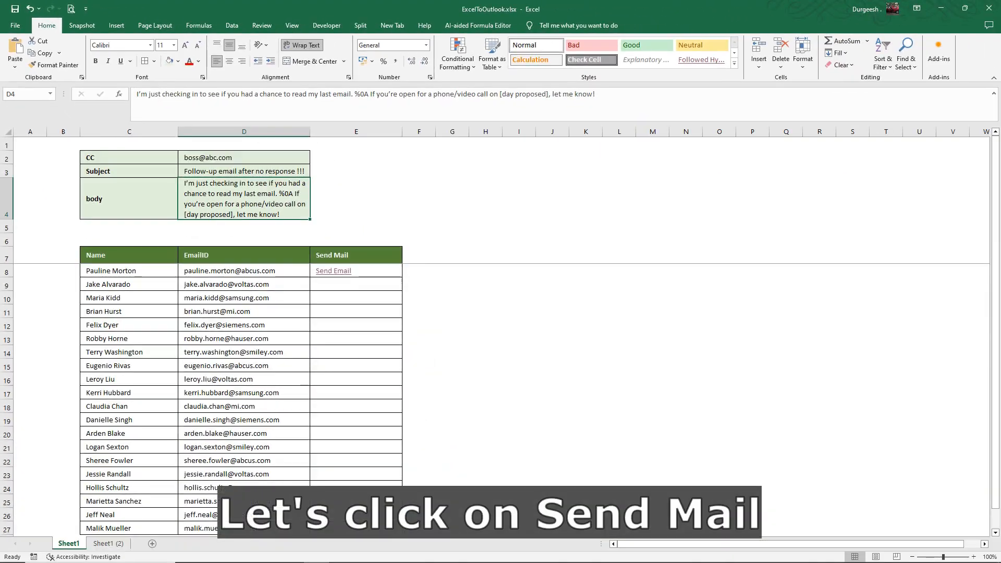
left_click(350, 271)
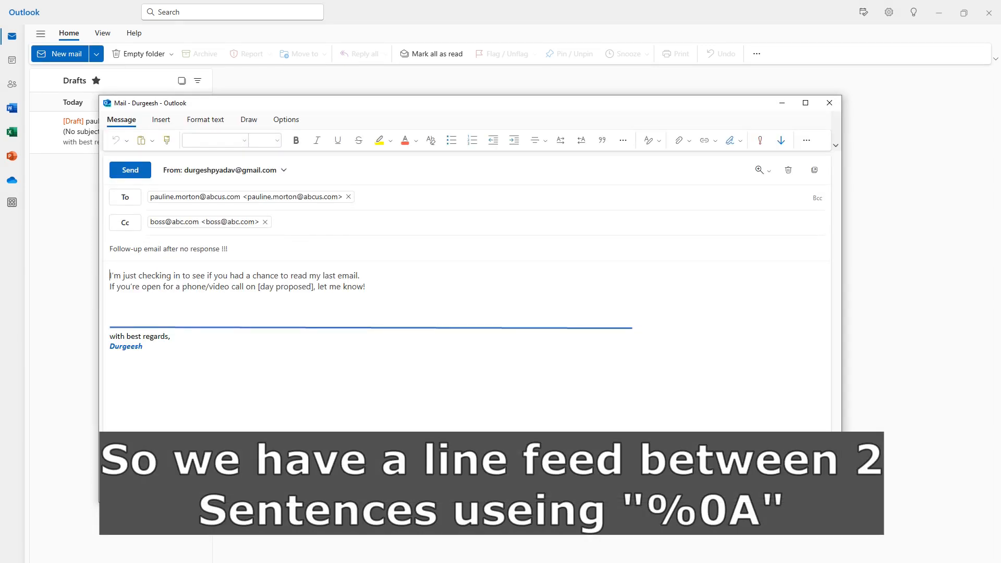
left_click_drag(110, 286, 366, 287)
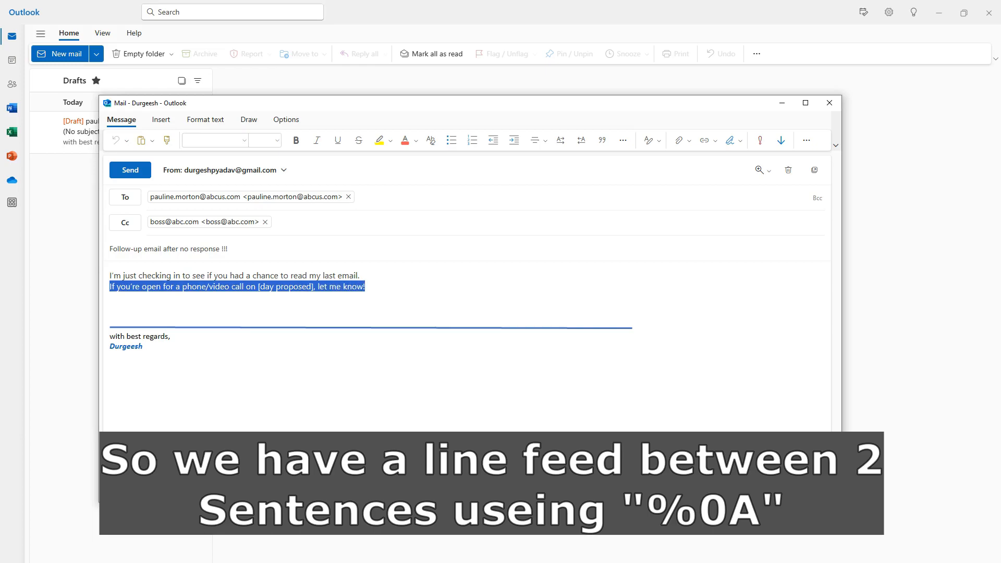
left_click(110, 297)
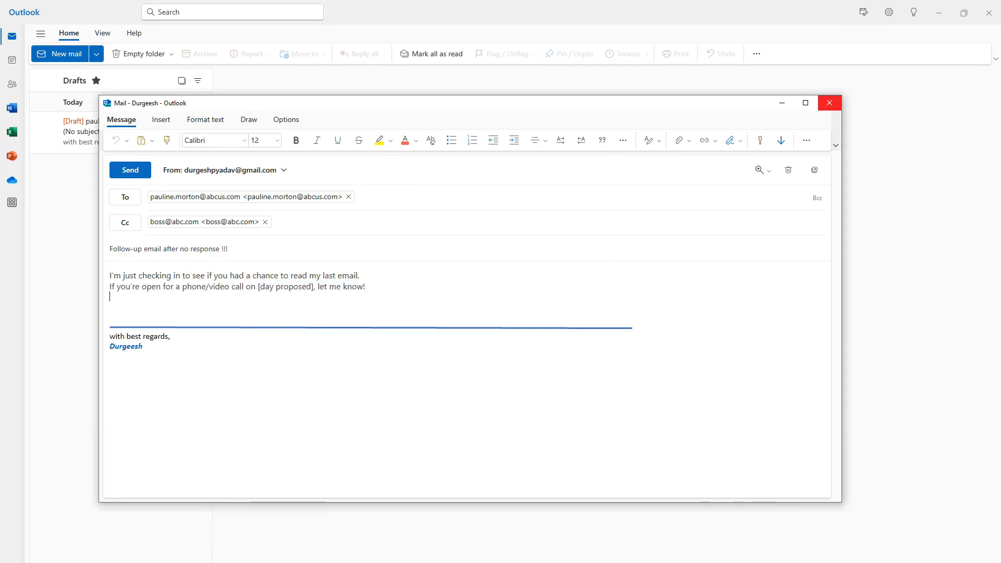
left_click(829, 103)
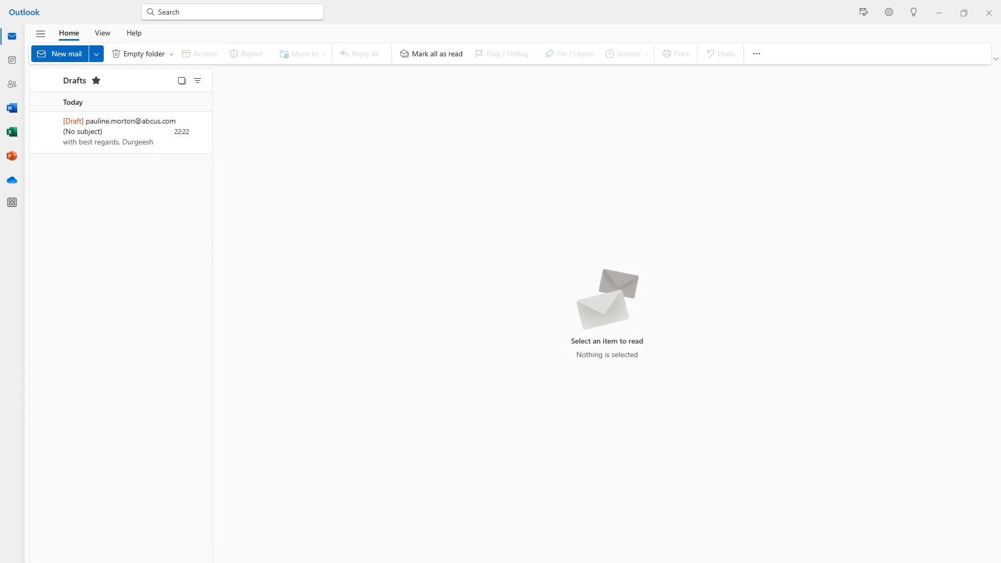
key("alt+Tab")
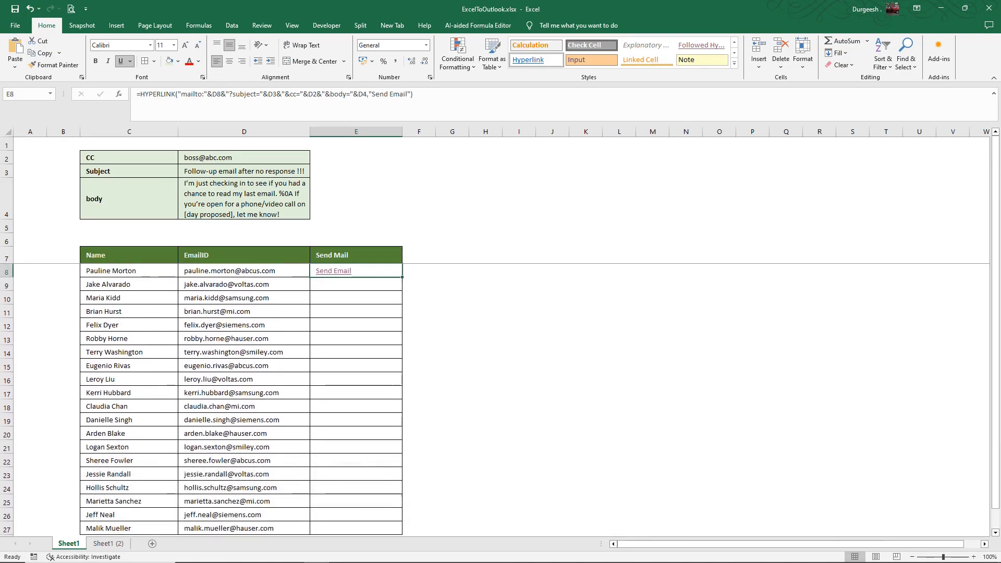
Copy E8's Send Email formula down the Send Mail column to E27, then deselect the range.
left_click_drag(402, 277, 403, 534)
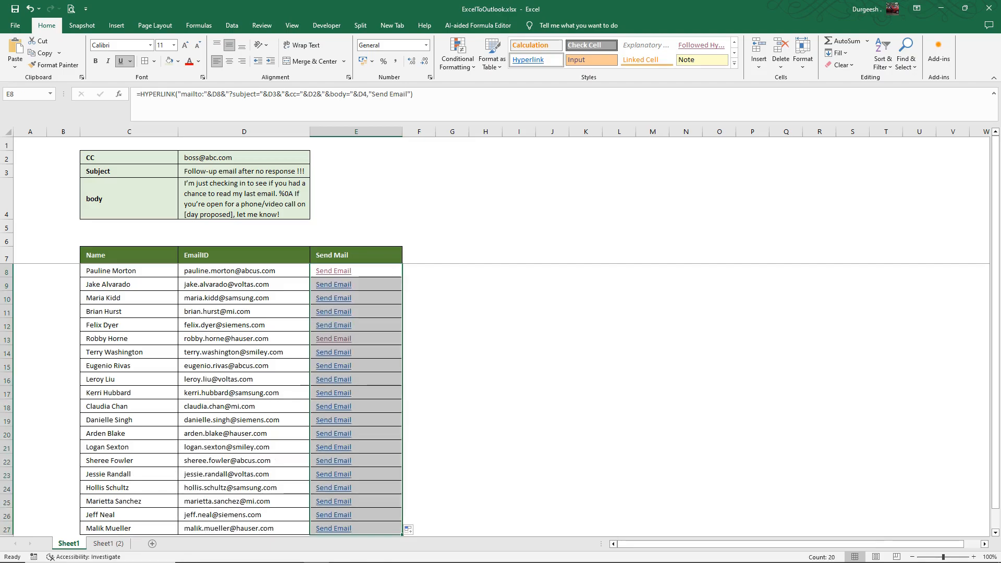
left_click(486, 365)
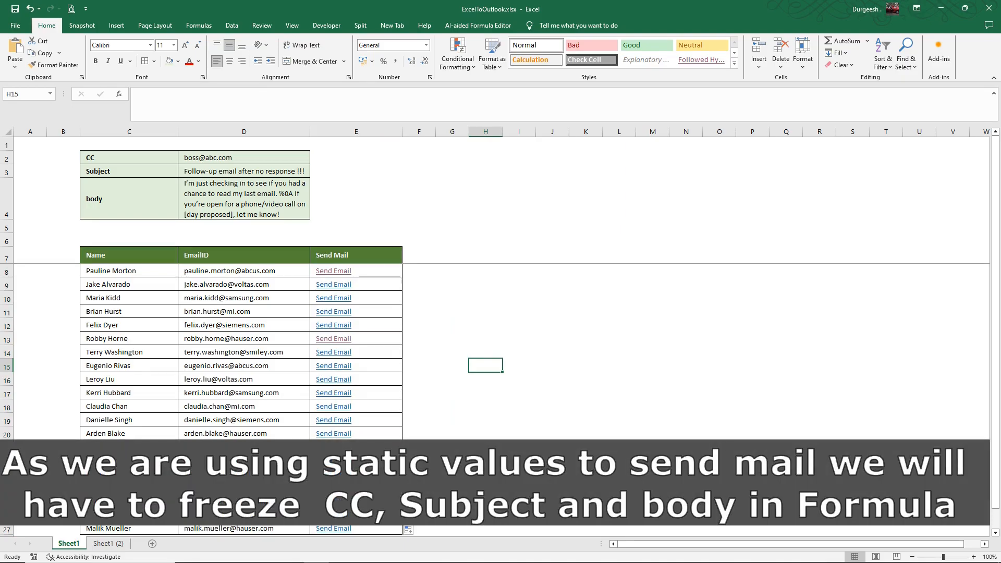
In E8's HYPERLINK formula, lock subject D3, CC D2 and body D4 as $D$3, $D$2, $D$4 using F4.
left_click(244, 271)
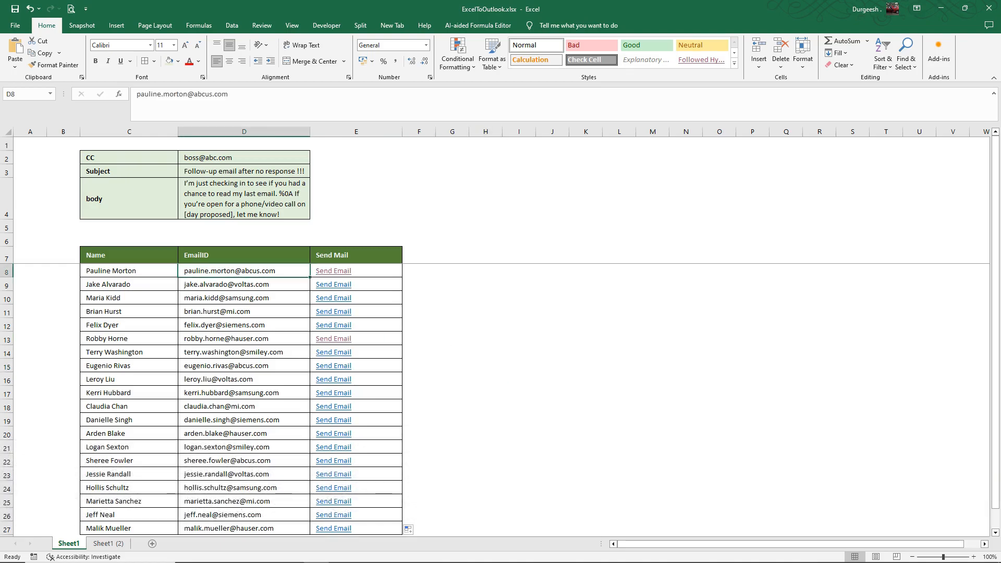
key("Right")
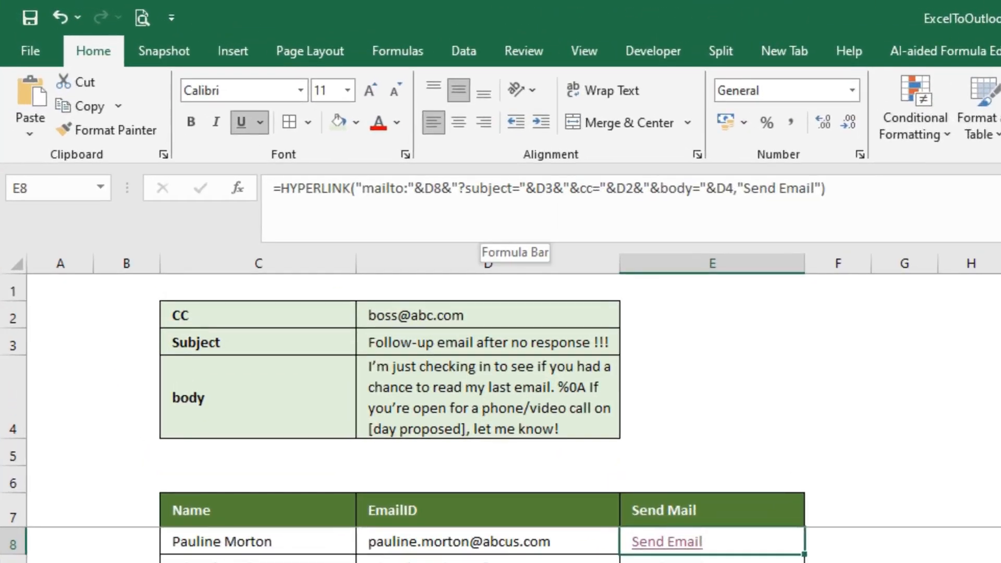
left_click(546, 188)
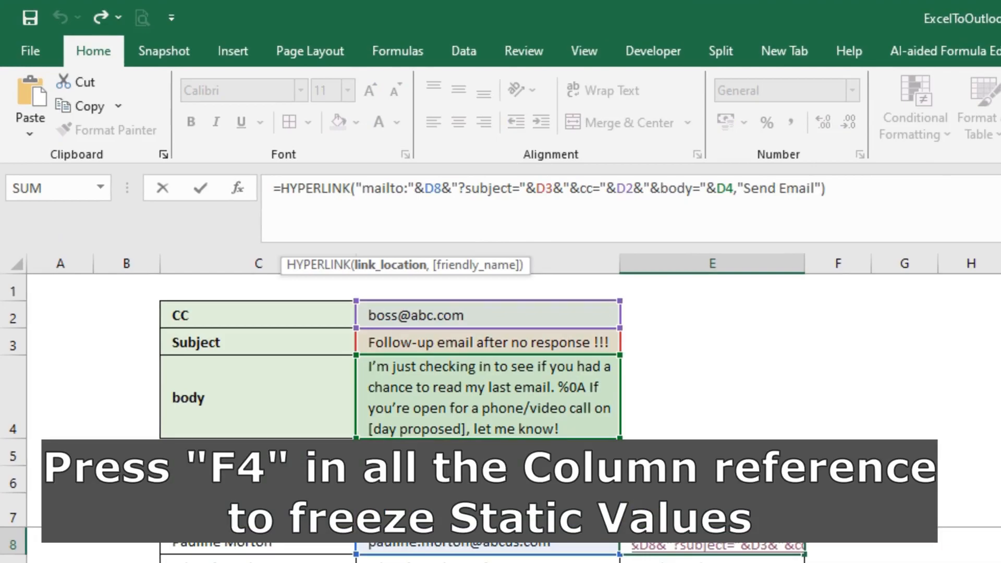
key("F4")
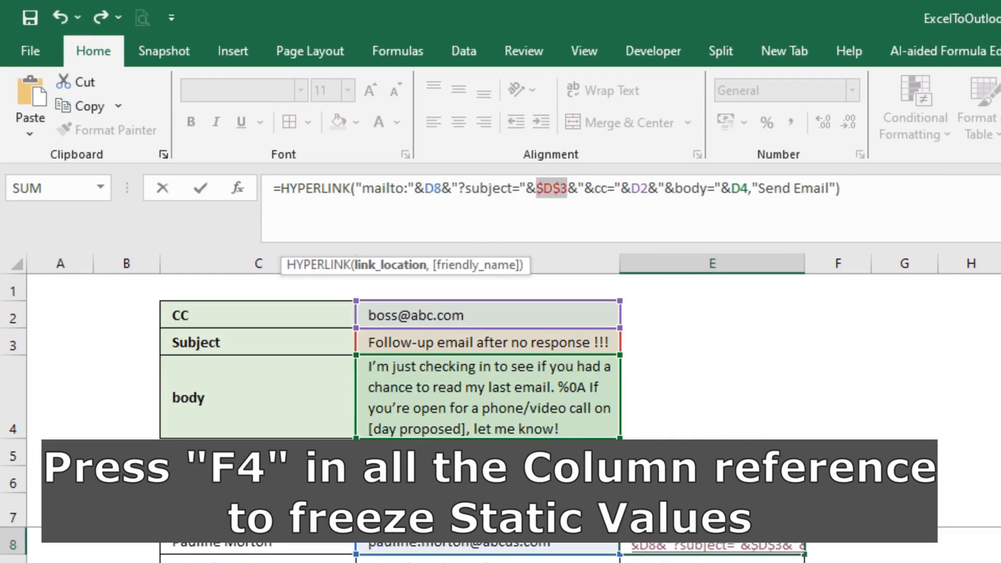
left_click(641, 189)
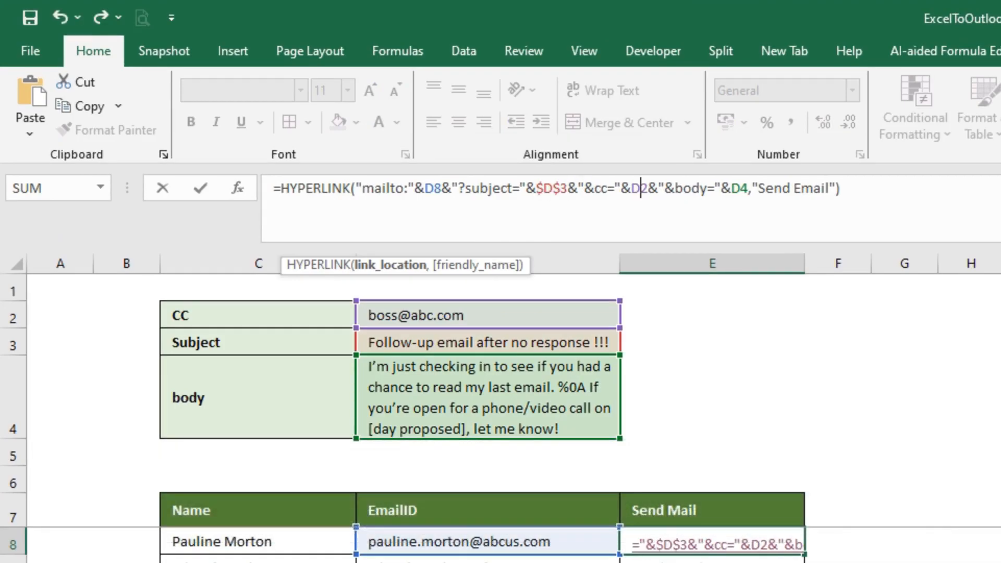
key("F4")
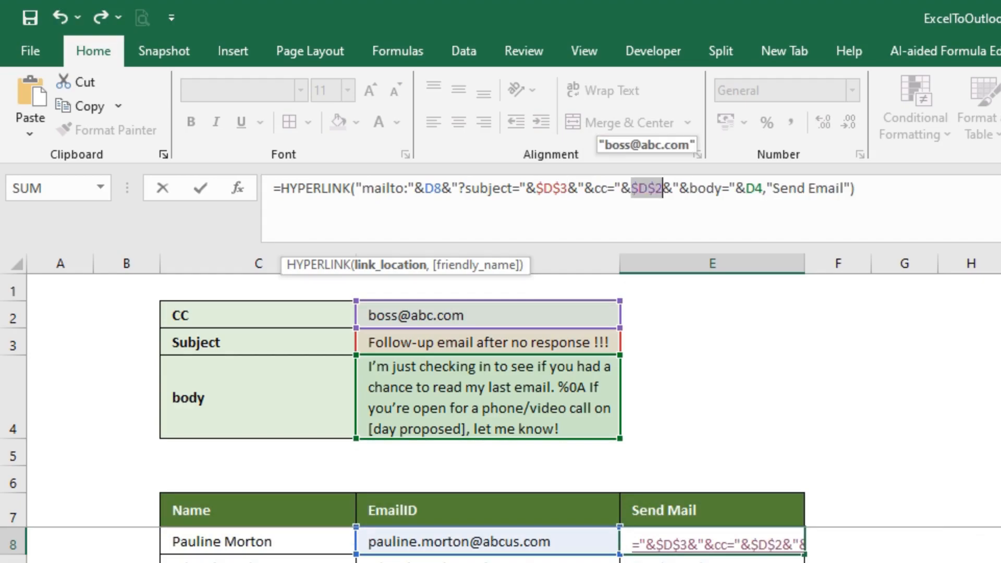
left_click(746, 189)
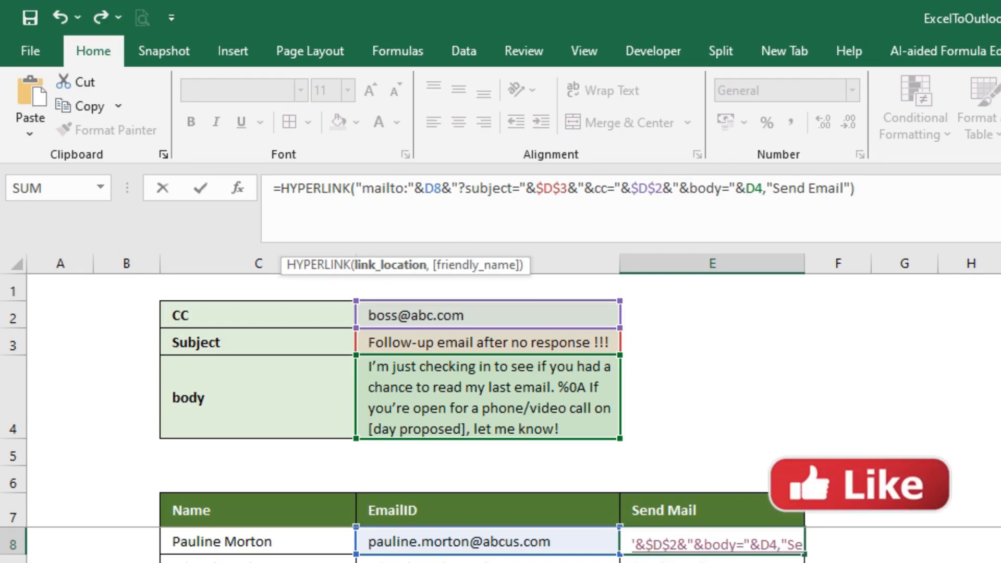
key("F4")
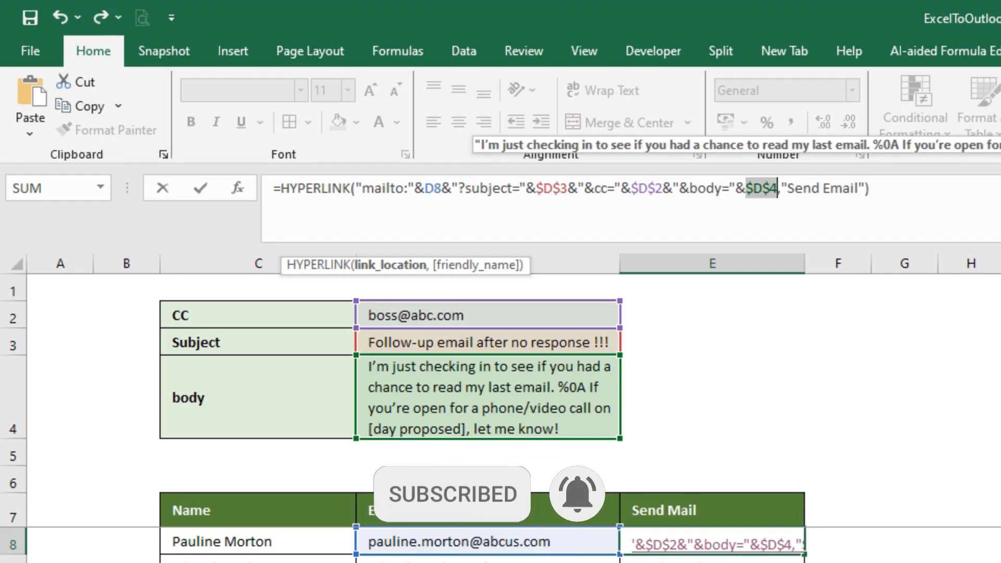
key("Return")
left_click(486, 542)
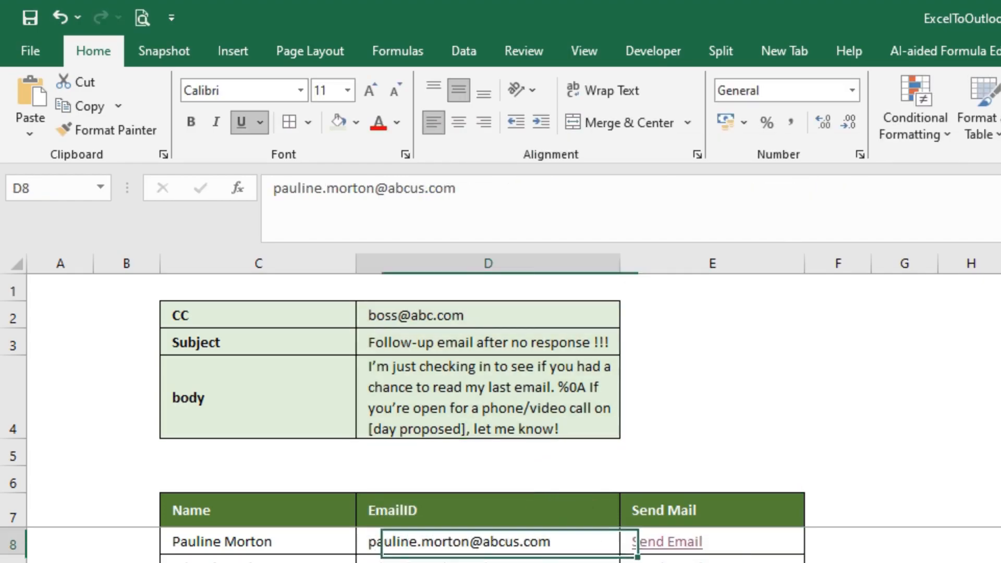
key("Right")
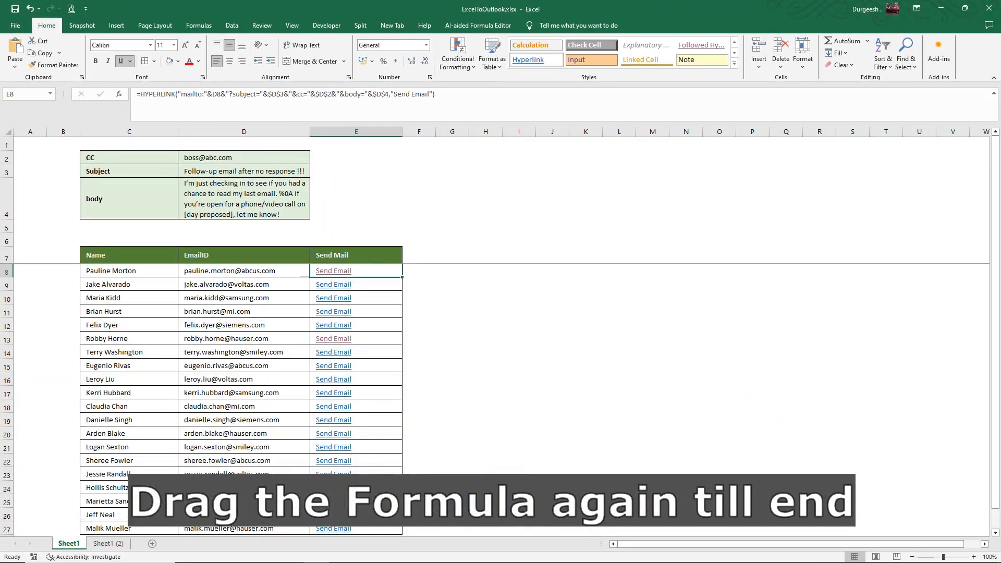
Refill the updated E8 formula down to E27, test row 17's Send Email link, and close the draft.
left_click_drag(402, 277, 401, 533)
left_click(452, 446)
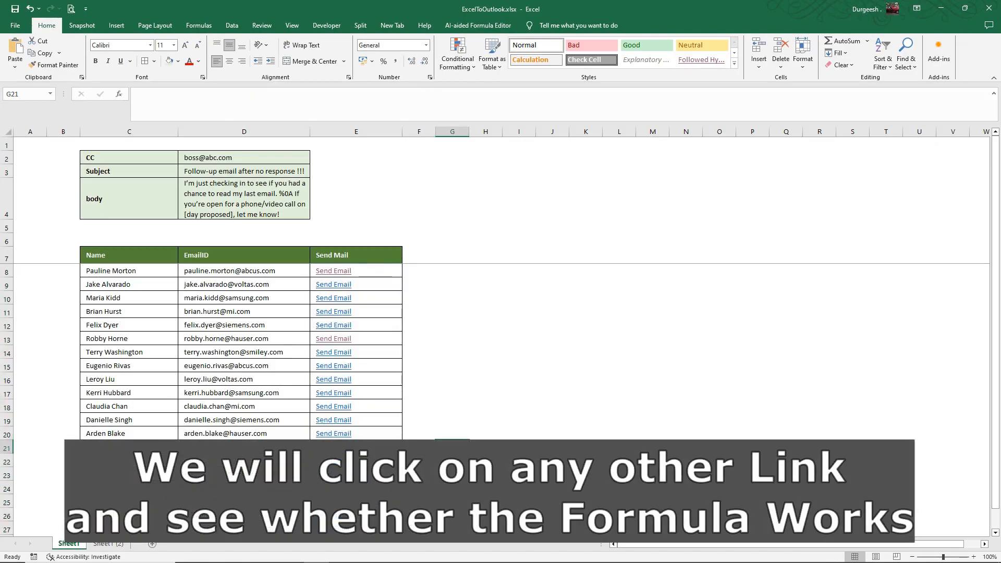
left_click(333, 393)
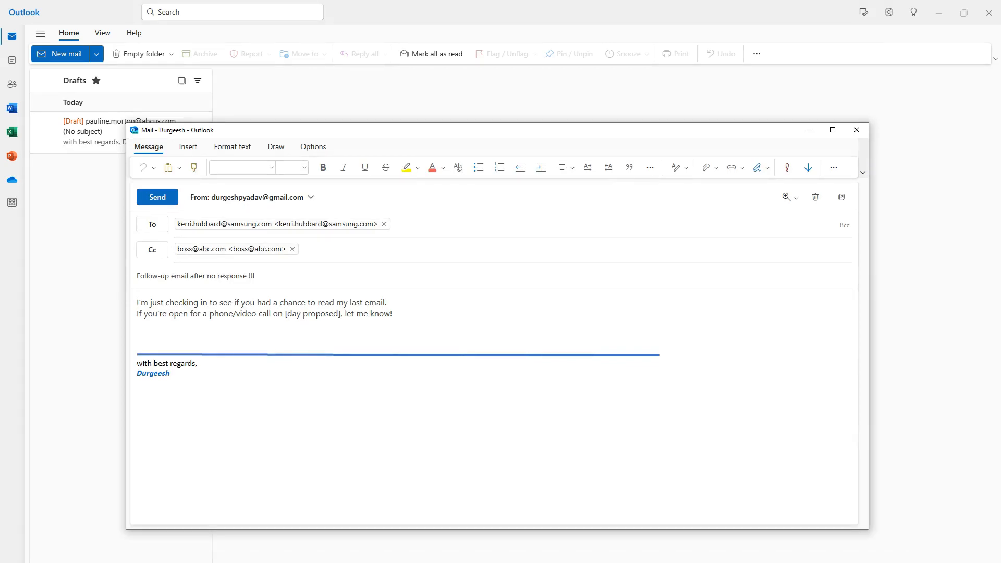
left_click(856, 130)
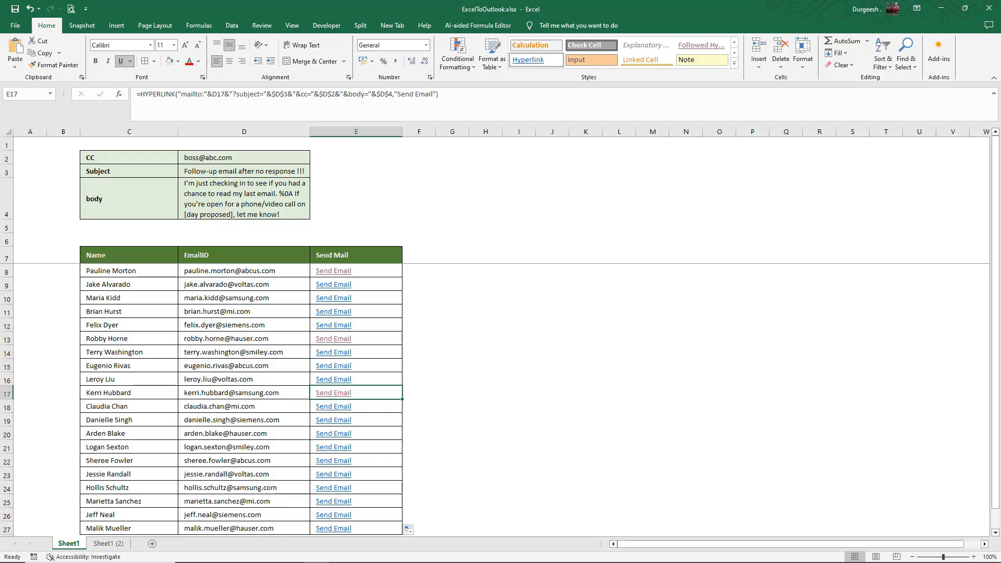
Test row 22's Send Email link in Outlook and close that draft unsent.
left_click(130, 460)
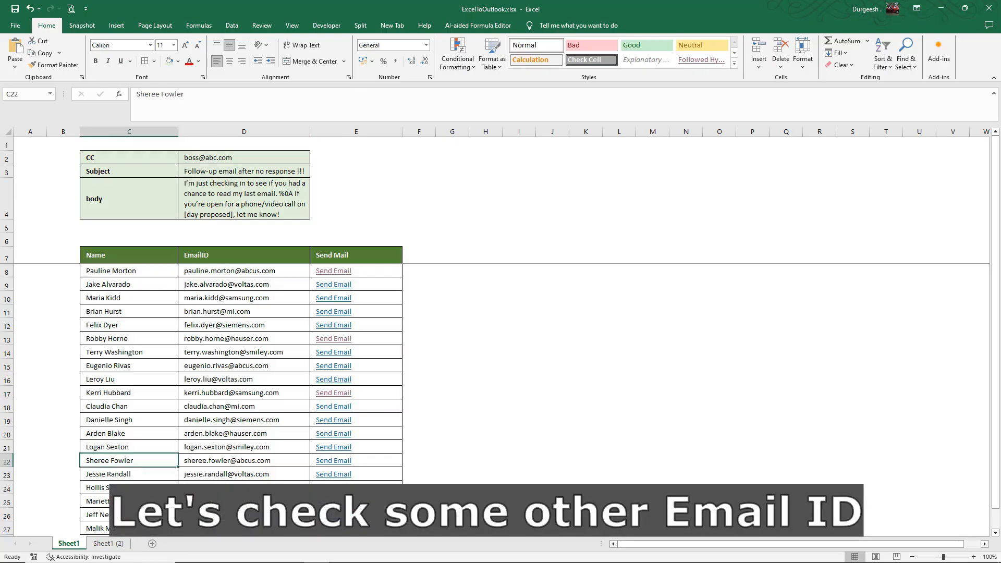
left_click(334, 461)
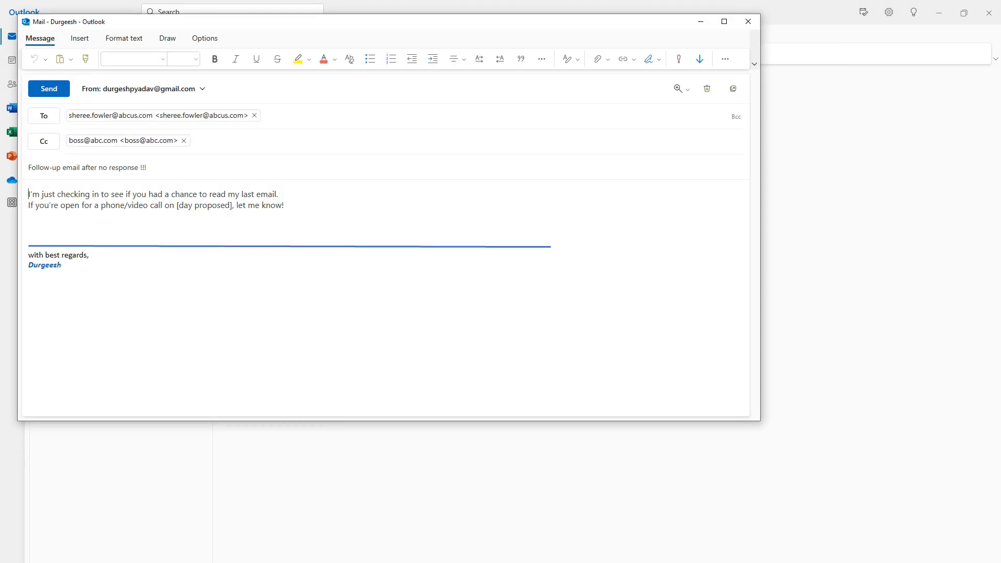
left_click(748, 22)
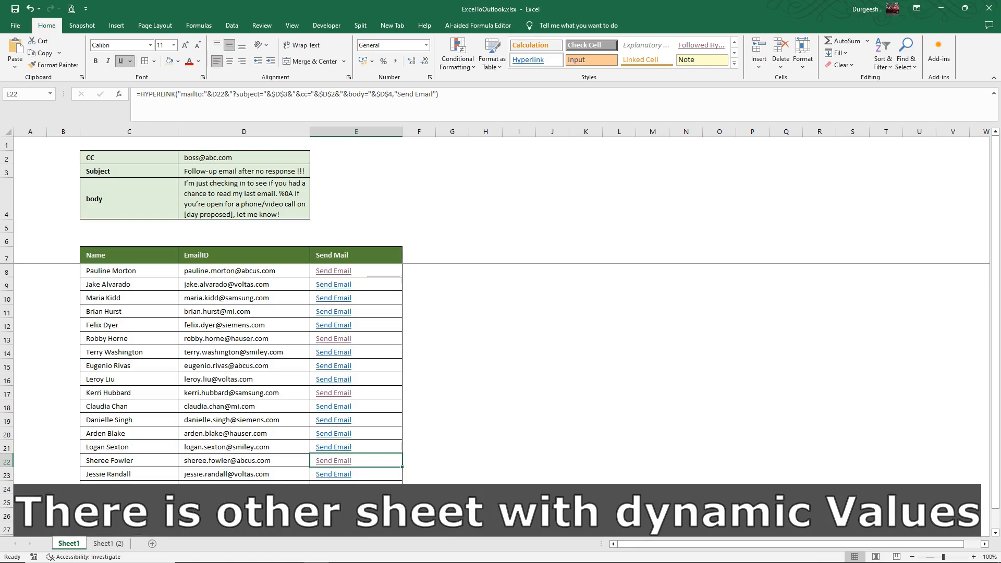
Switch to Sheet1 (2) with Ctrl+PageDown and inspect the name, subject and CONCATENATE body cells.
key("ctrl+Page_Down")
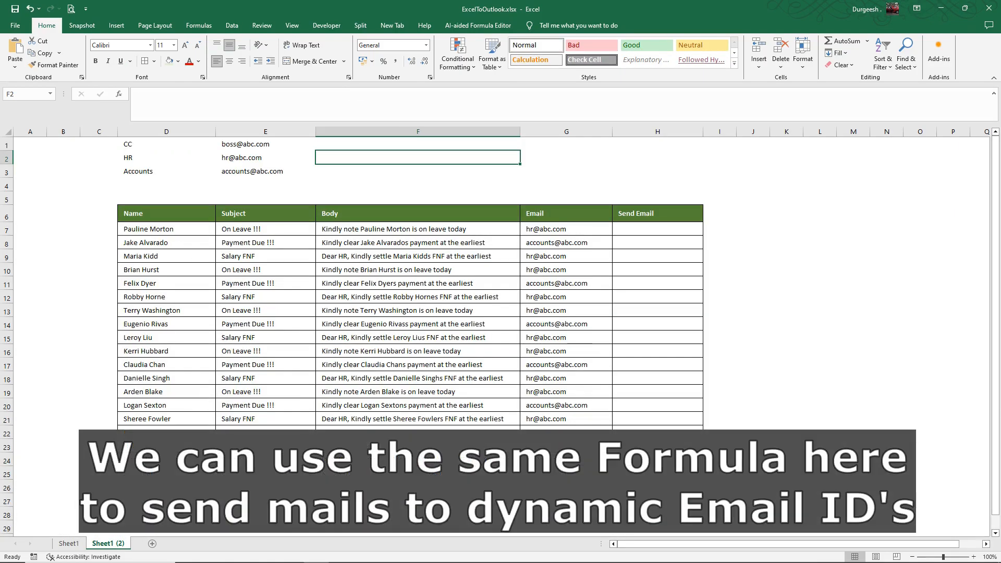
left_click(167, 229)
left_click(266, 229)
left_click(418, 228)
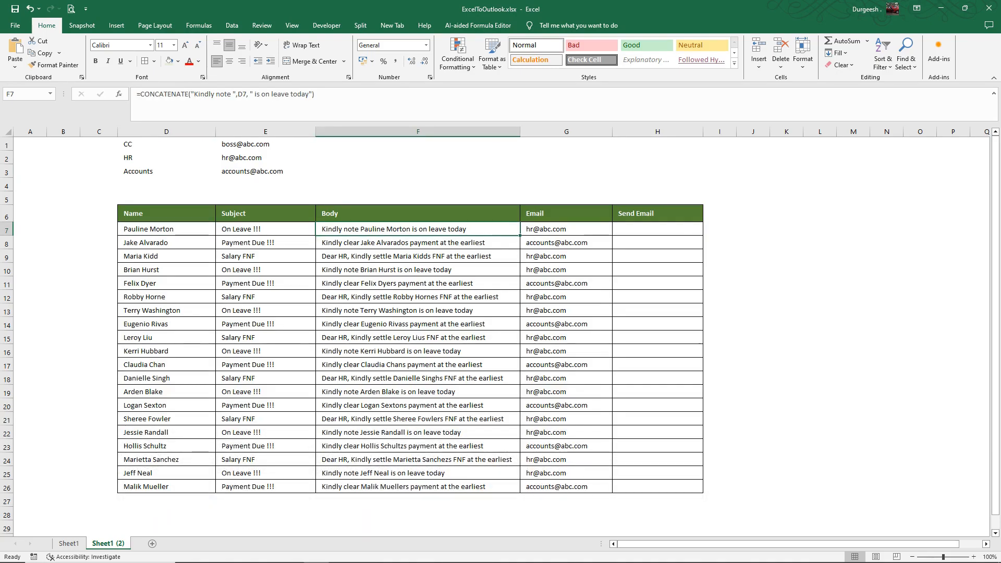
left_click(418, 243)
key("Down")
key("Down")
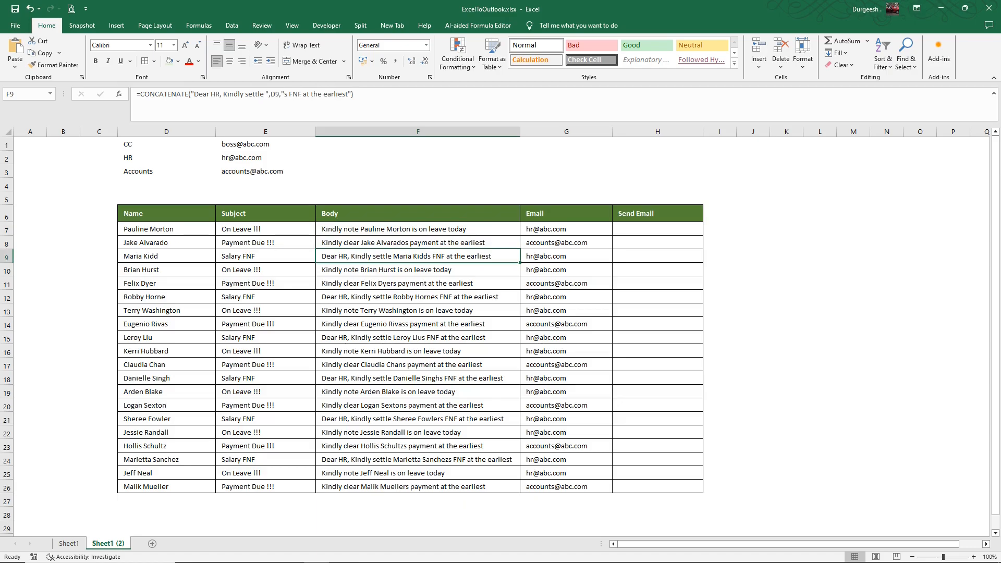
key("Down")
Review the per-row subjects E7:E26 and bodies F7:F26, then select H7 under Send Email.
left_click_drag(265, 228, 265, 486)
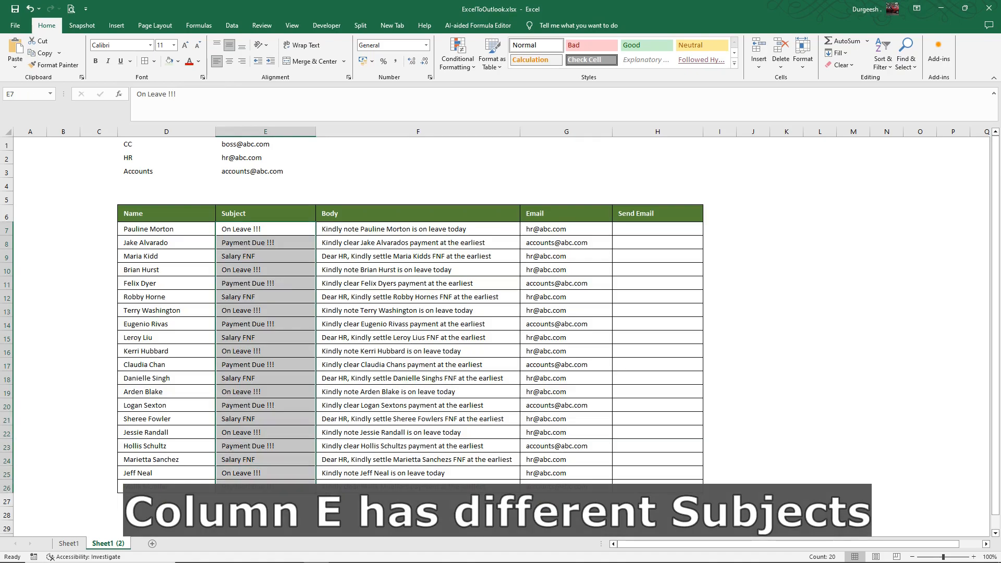
left_click_drag(418, 228, 417, 486)
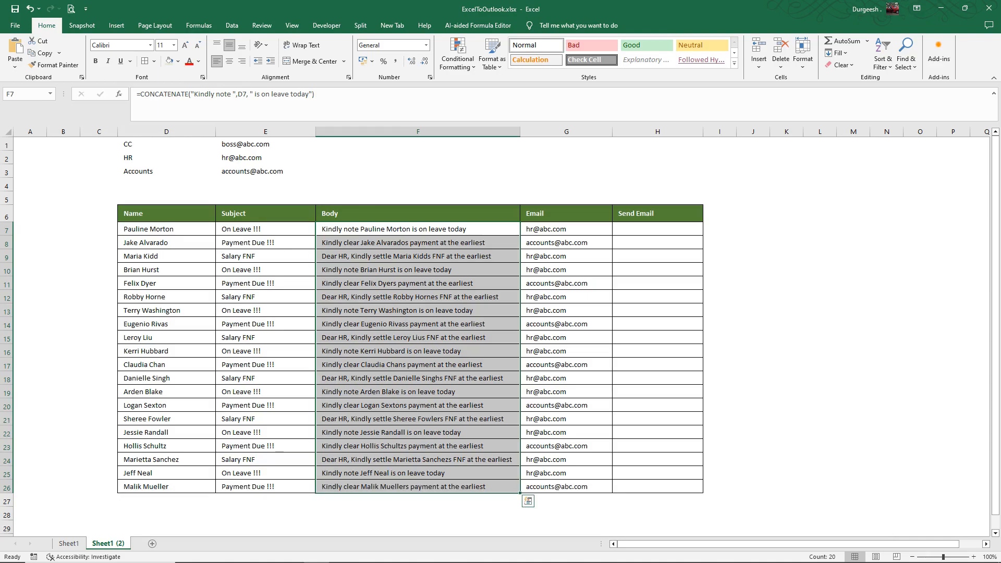
left_click(658, 229)
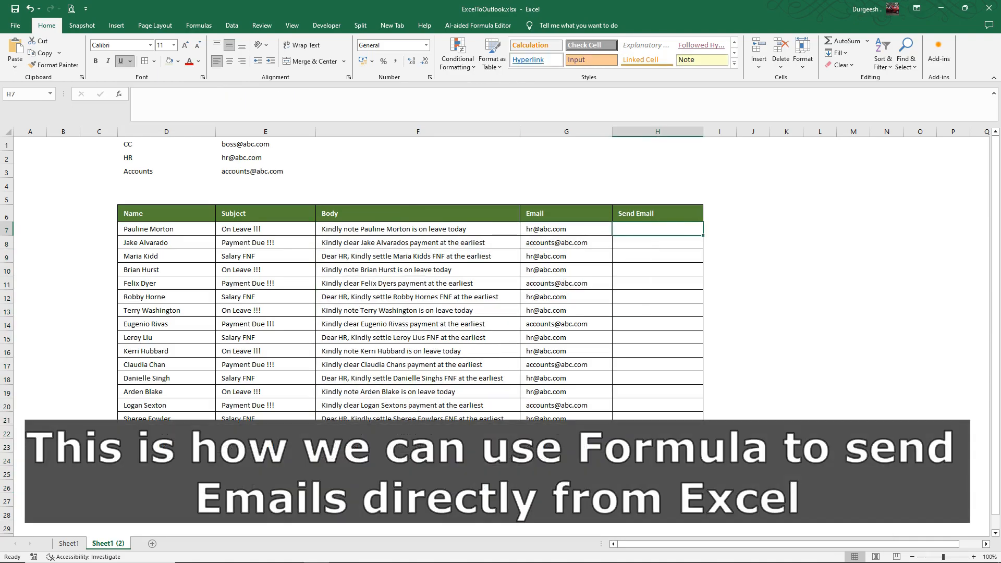